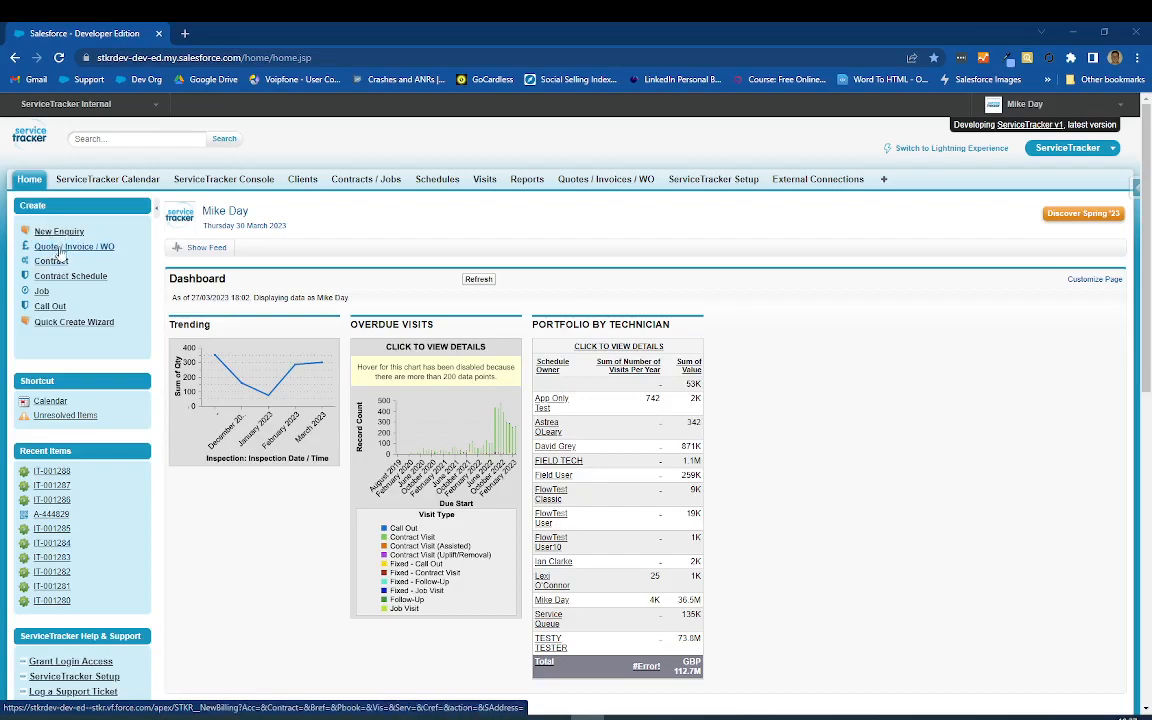
Step: Start a new quote and look up Mikes Bikes as its billing account
left_click(58, 248)
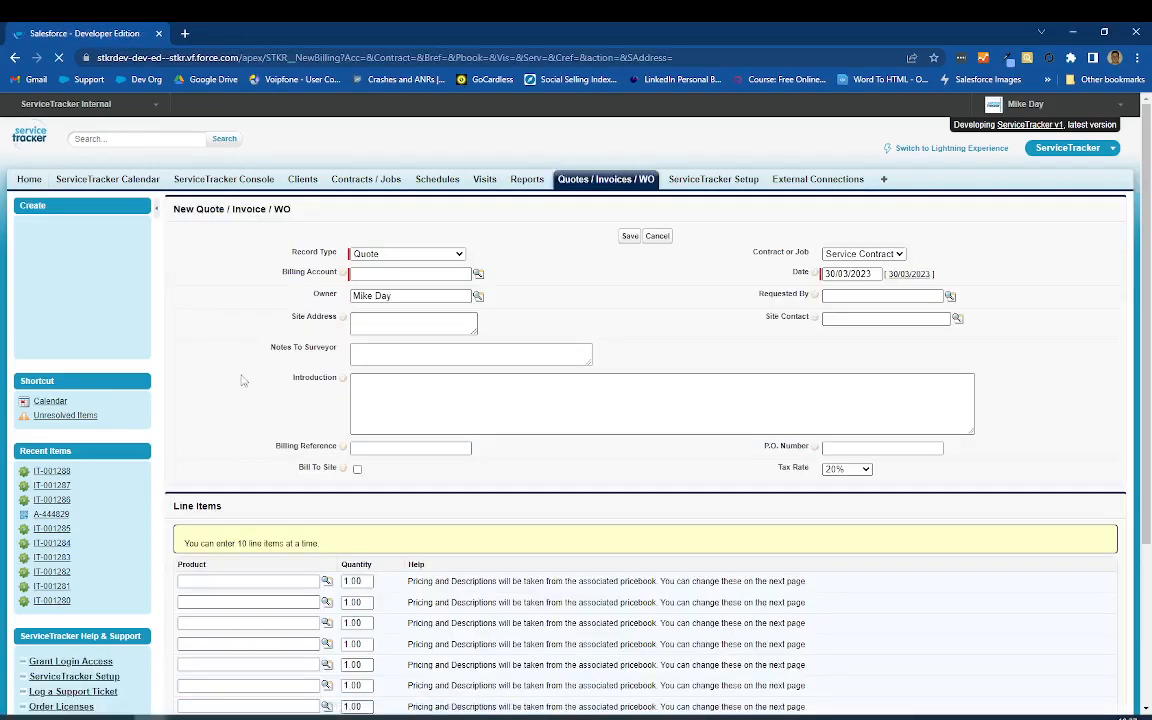
left_click(383, 272)
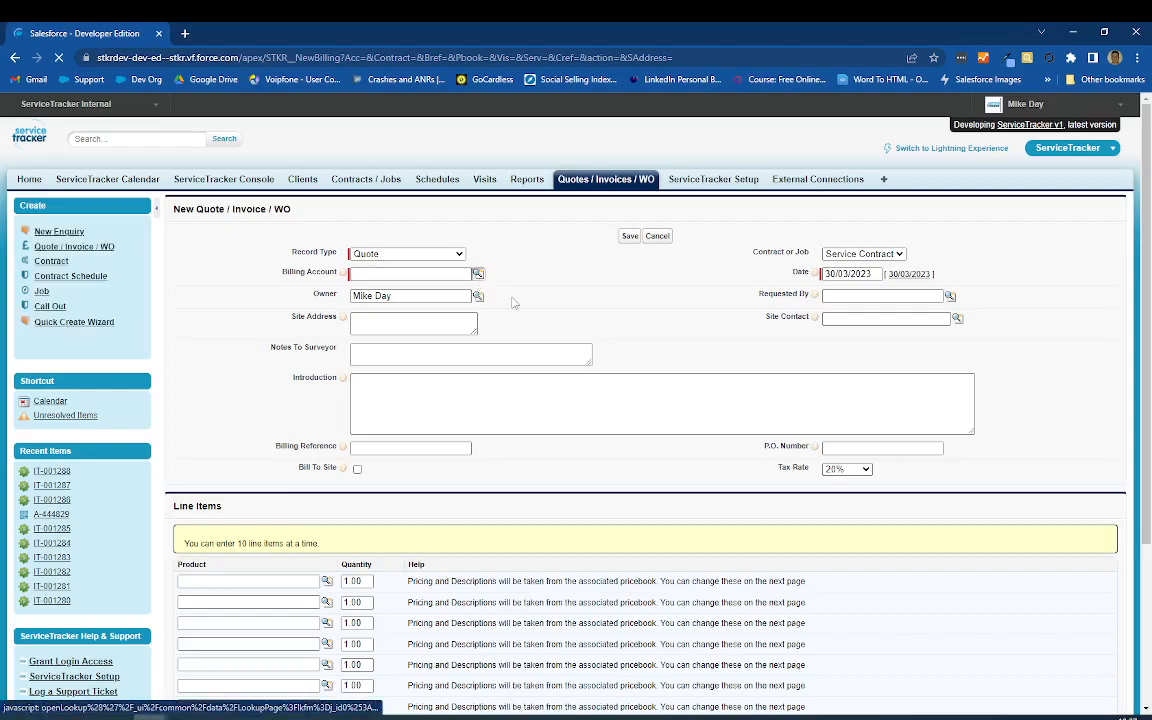
left_click_drag(380, 292, 453, 170)
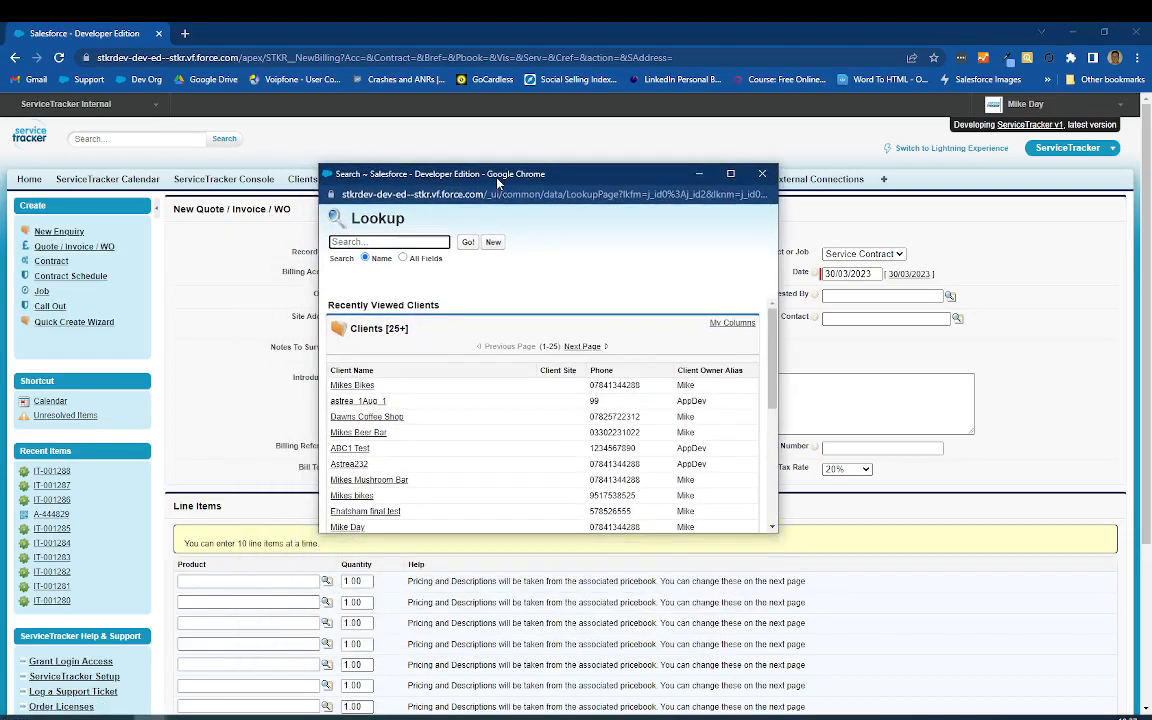
left_click(356, 389)
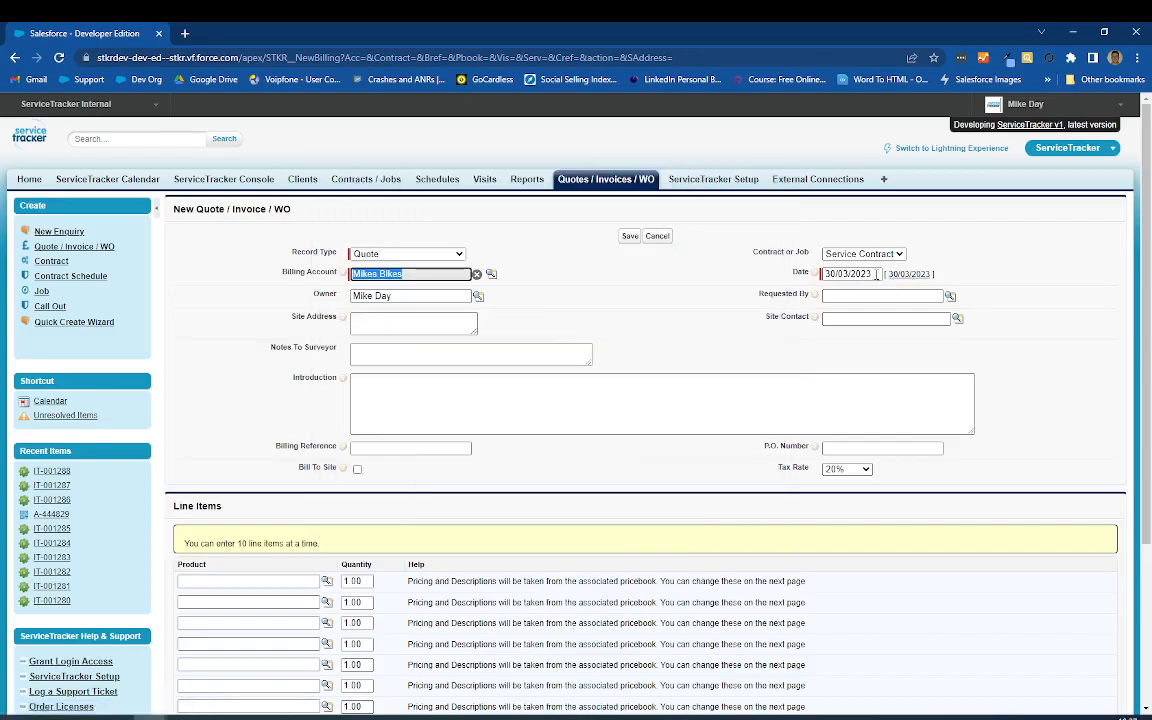
Step: Keep the quote type as Service Contract and choose the requesting contact's name for Requested By
left_click(850, 256)
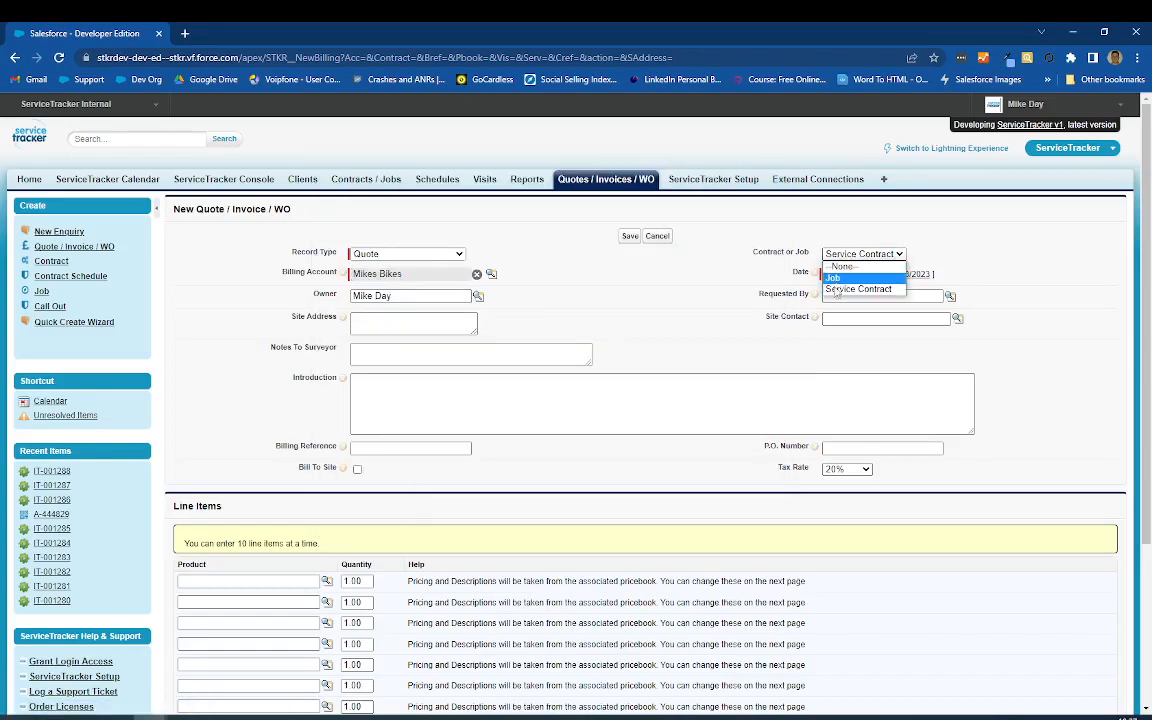
left_click(843, 289)
left_click(869, 295)
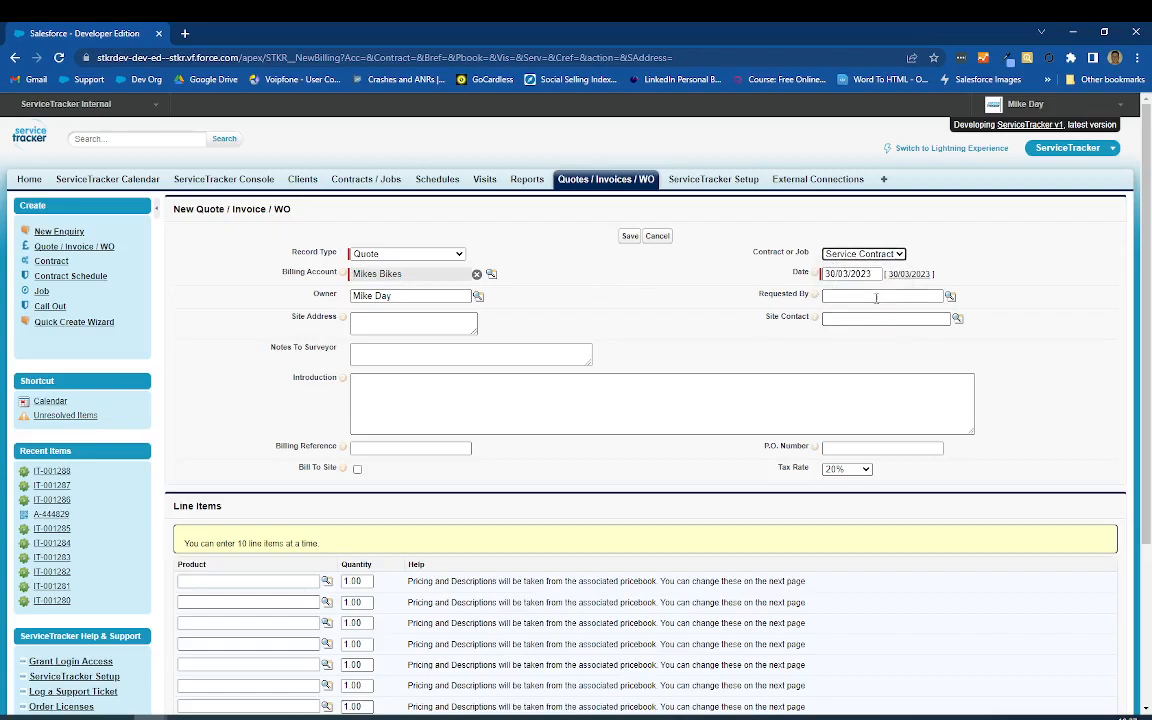
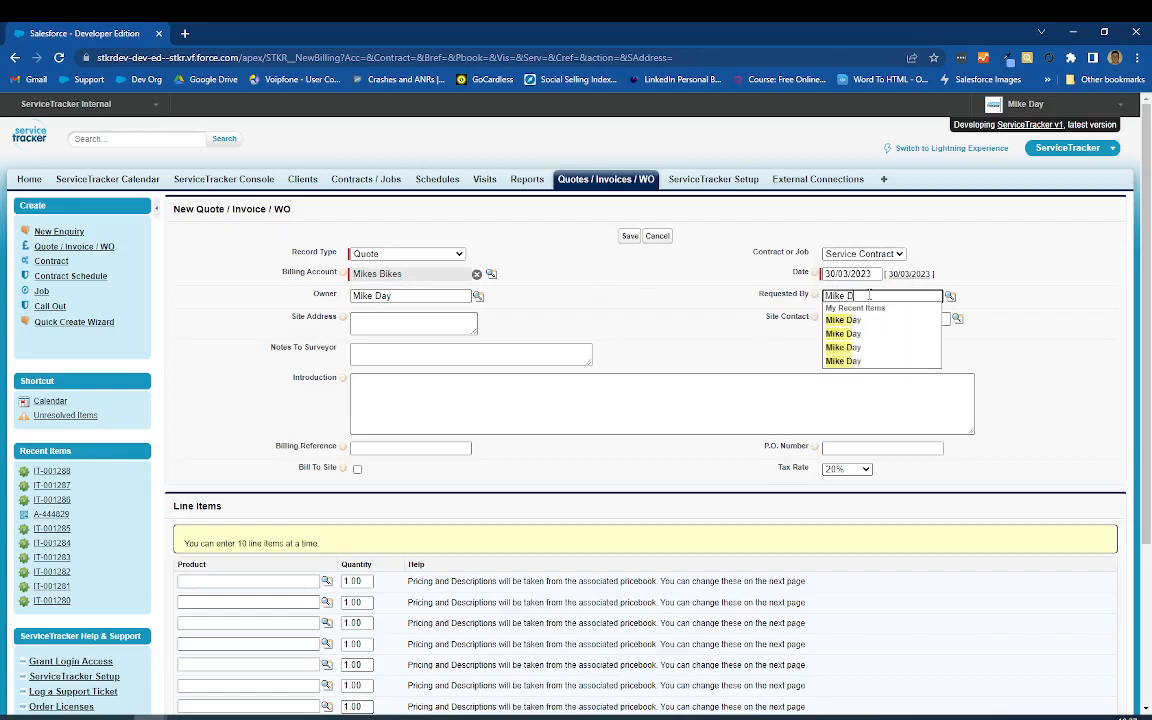
left_click(860, 322)
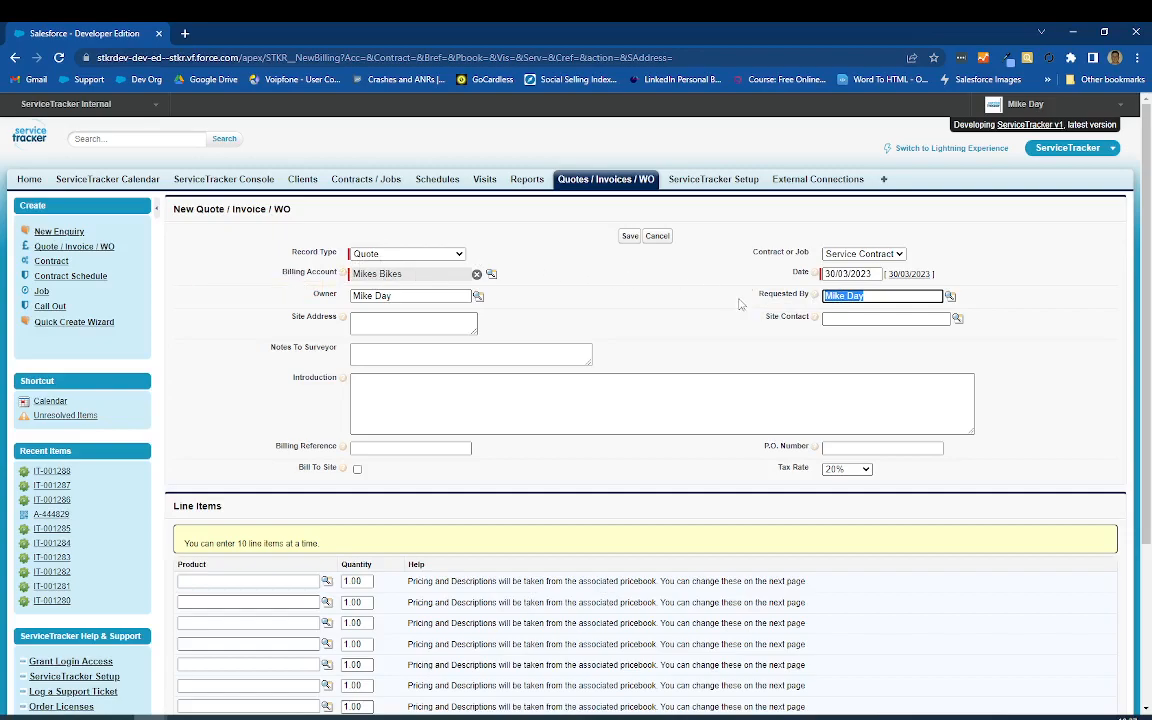
Step: Enter the site address and the surveyor notes "This that and the other"
left_click(378, 323)
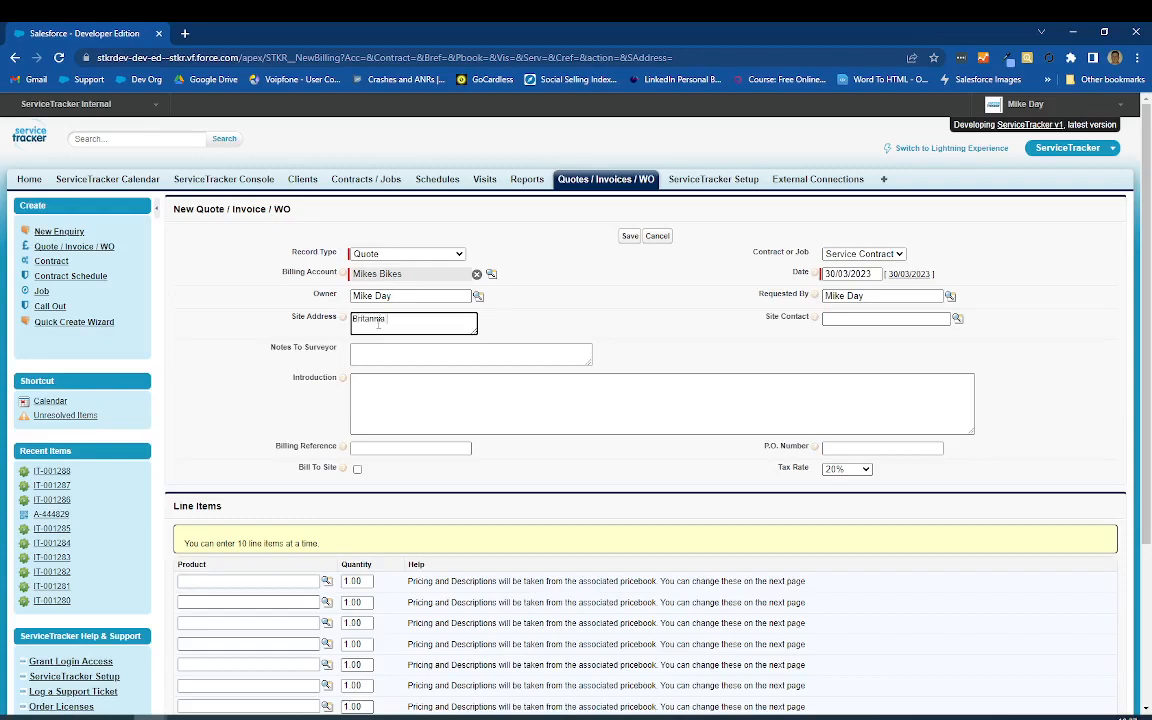
left_click(372, 356)
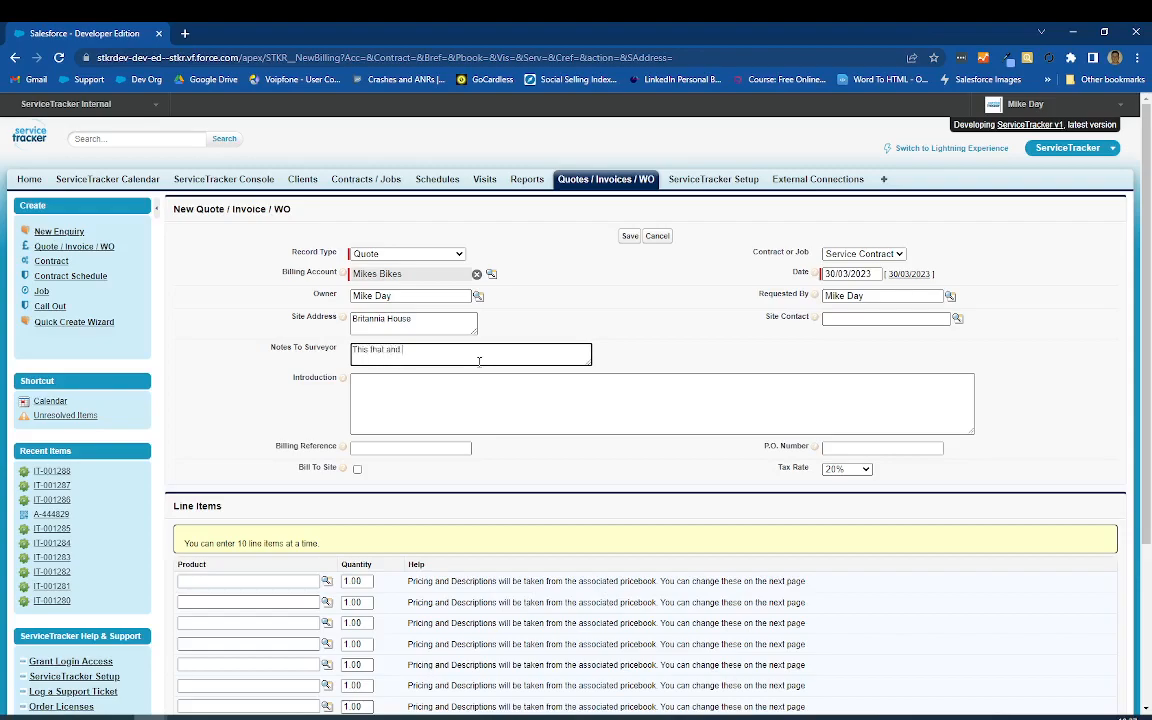
Step: Write the introduction "Thanks for your enquiry for xyz, the results of the survey are xyz", correcting the misspelled "the"
left_click(414, 403)
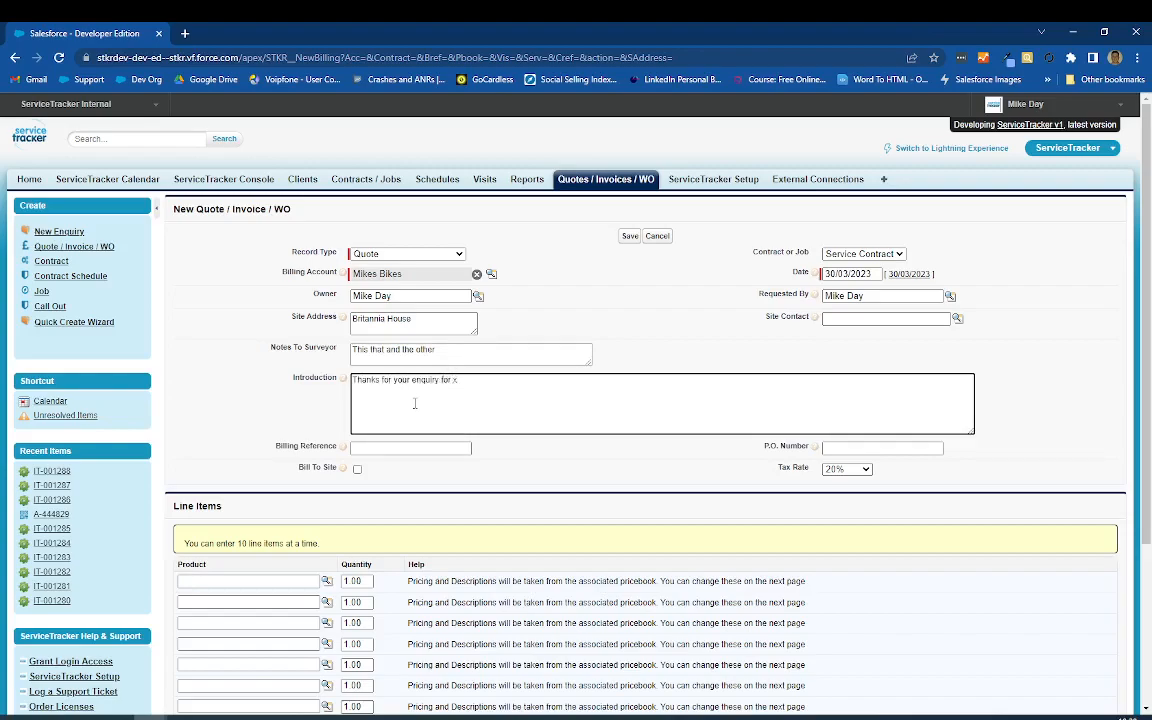
type("Thanks for your enquiry for xyz, teh resuylts of the survey are x")
type("yz")
right_click(475, 379)
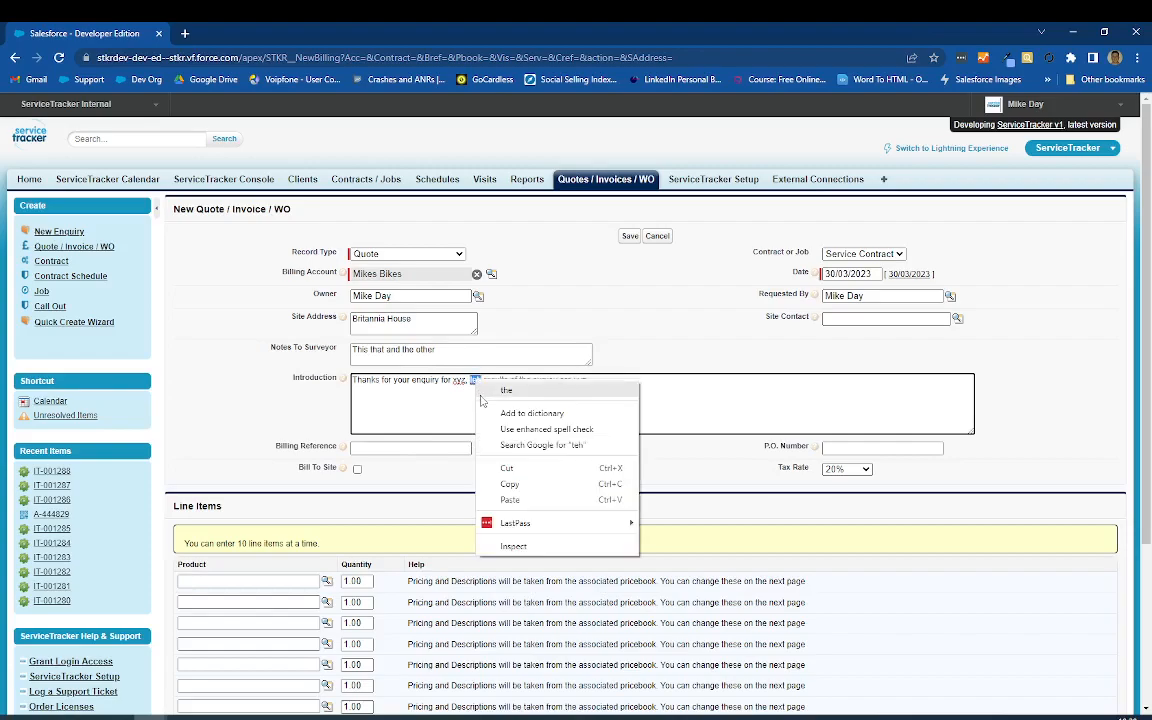
left_click(500, 389)
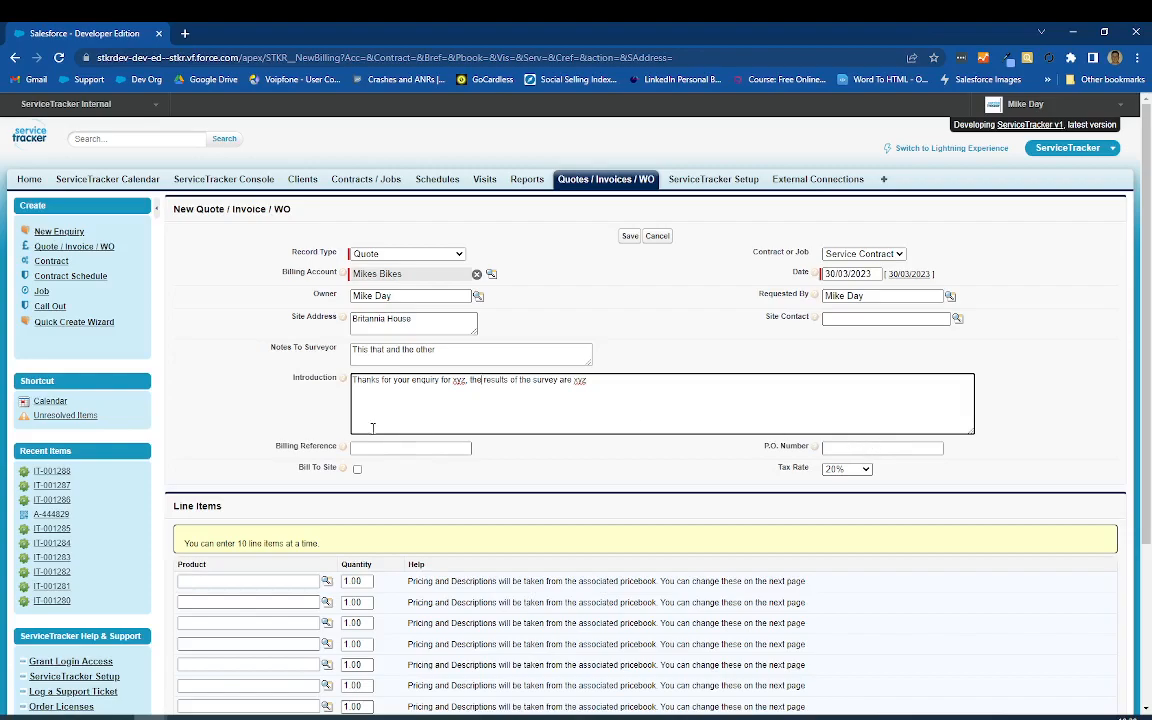
Step: Search the product lookup for "Routine", add Routine Inspection as the first line item, and save the quote
scroll(50, 493, "down", 1)
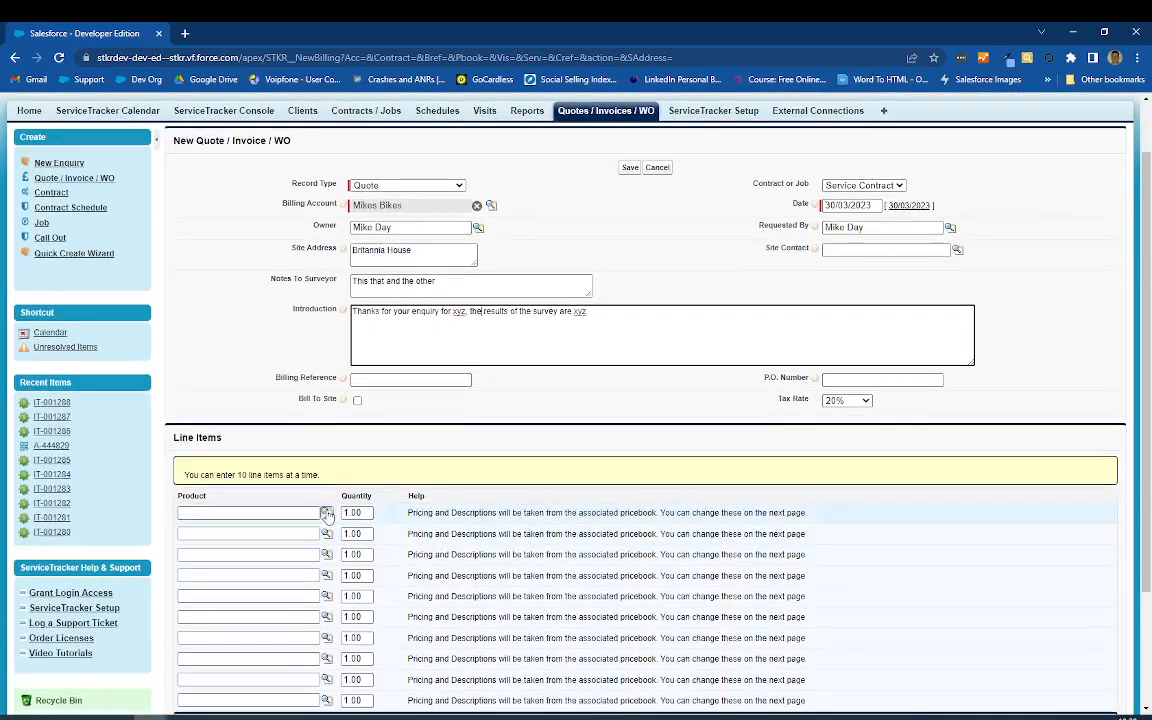
left_click(326, 513)
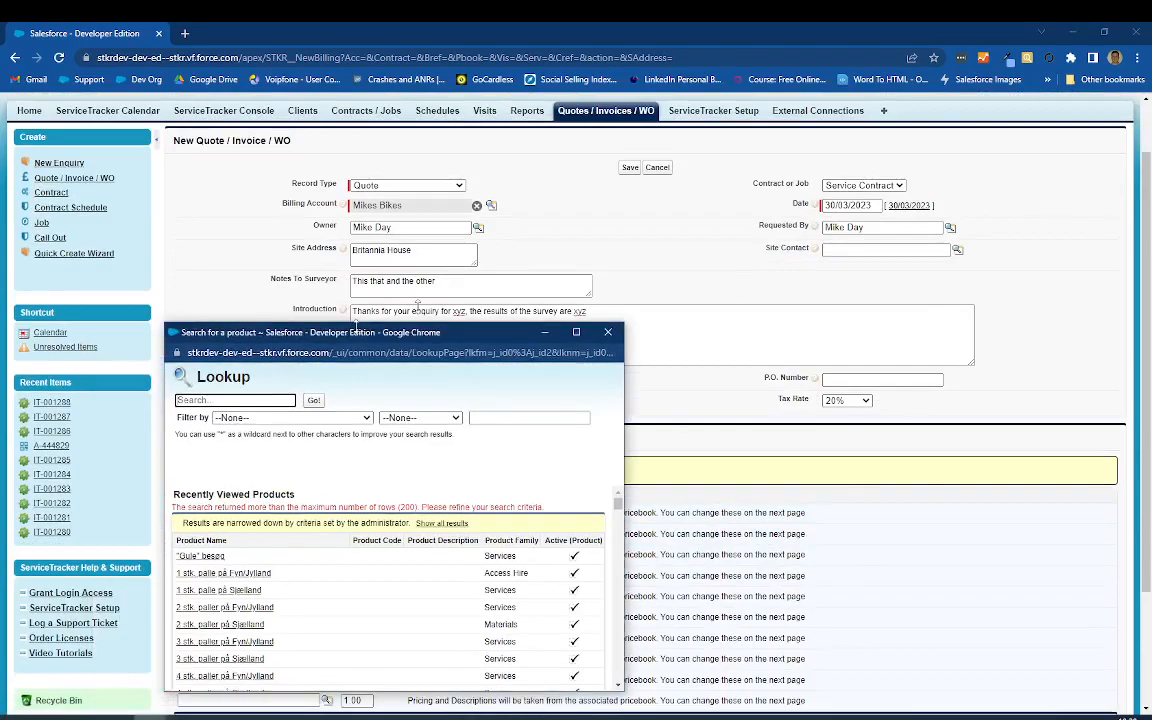
left_click_drag(355, 332, 660, 189)
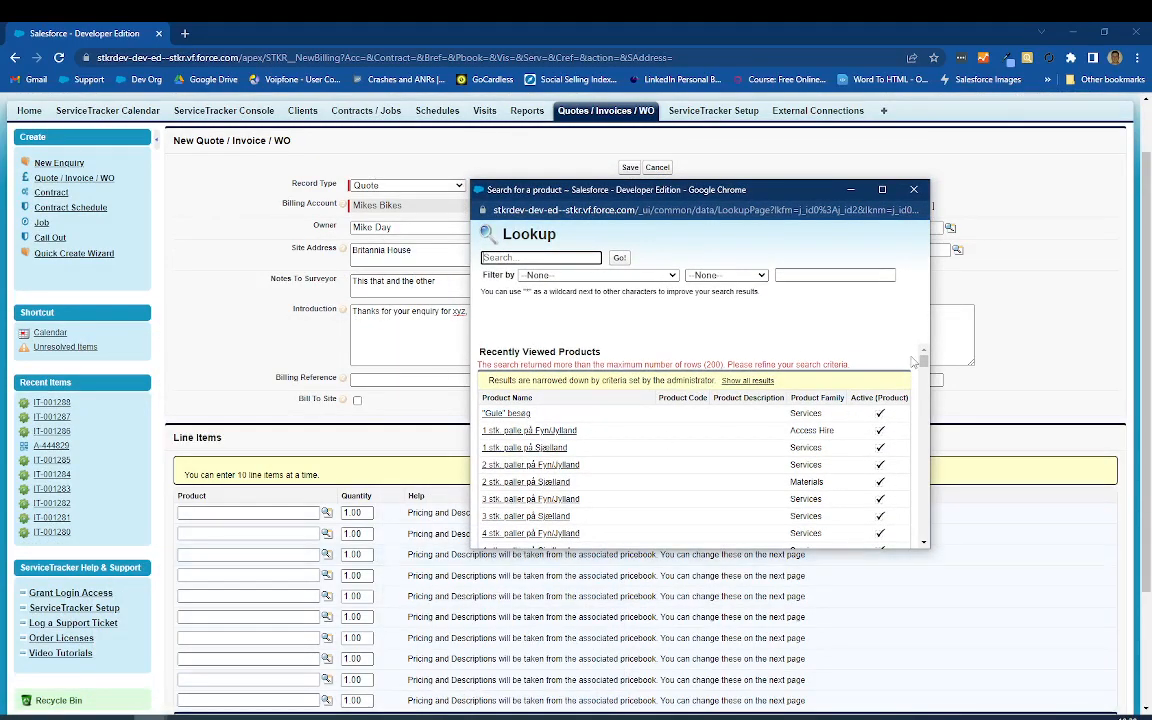
mouse_move(924, 362)
left_mouse_down()
mouse_move(924, 525)
mouse_move(924, 360)
left_mouse_up()
left_click(540, 258)
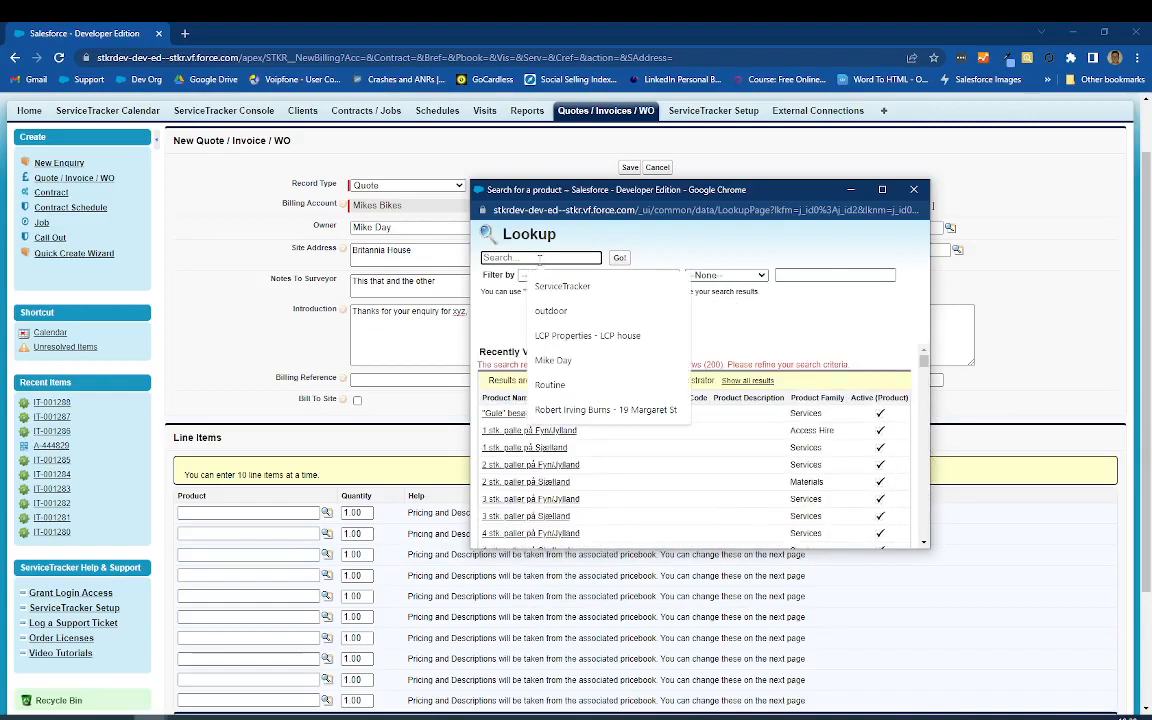
type("Routio")
key("BackSpace")
type("ne")
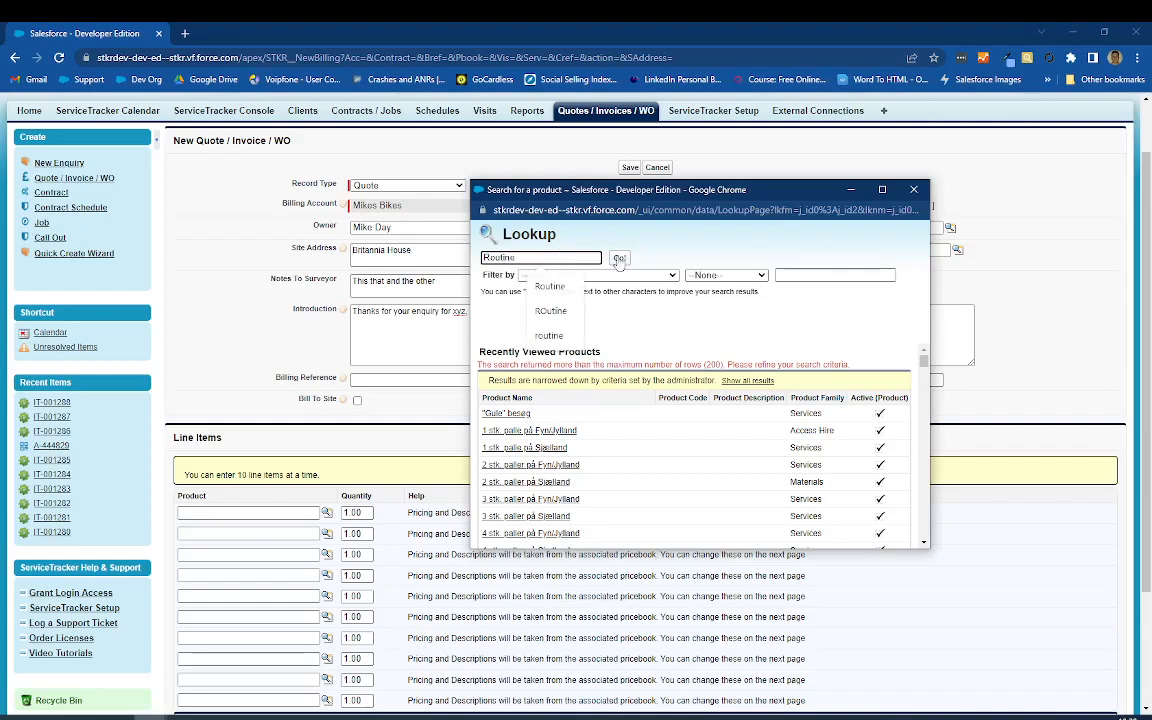
key("Return")
left_click(500, 532)
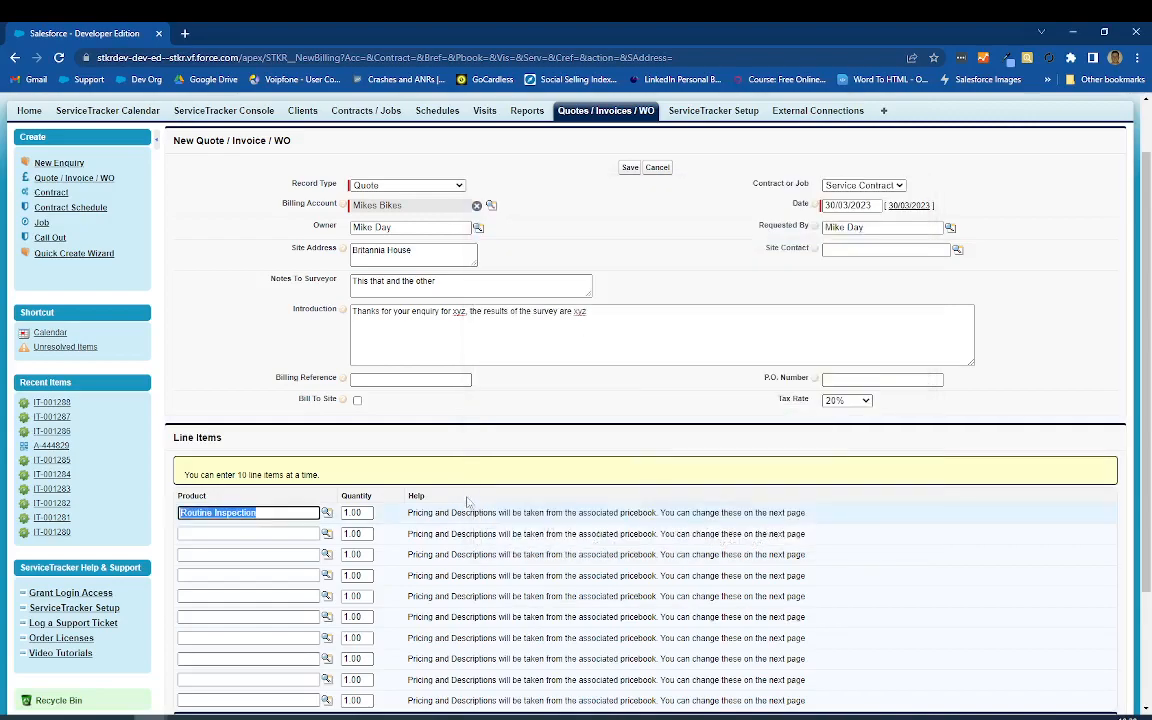
scroll(468, 538, "down", 2)
left_click(630, 656)
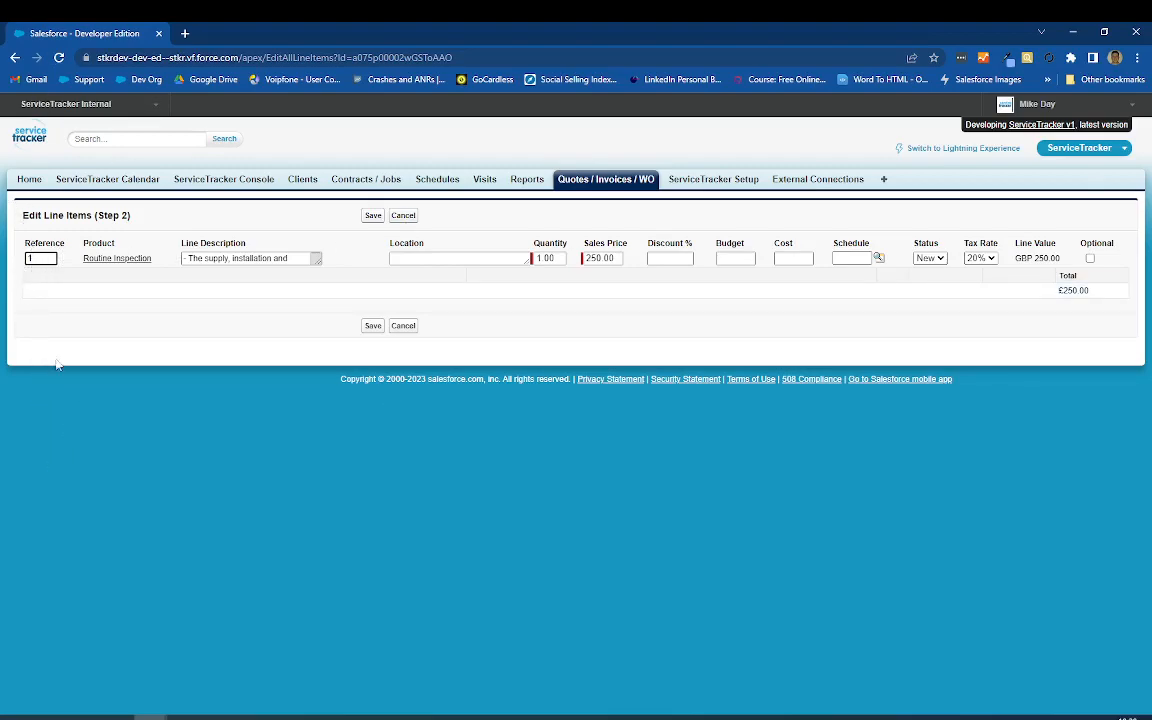
Step: Widen the line description box and set the Routine Inspection line's sales price to 650
left_click_drag(313, 260, 362, 267)
left_click(441, 259)
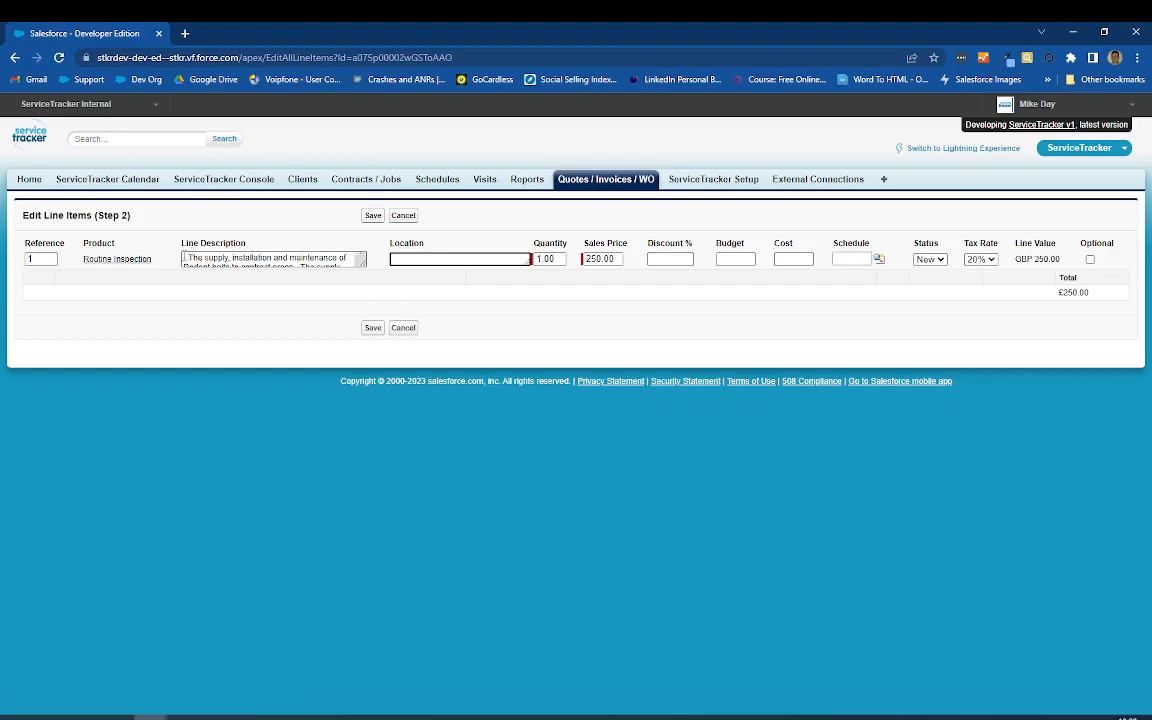
left_click_drag(184, 258, 319, 248)
left_click_drag(618, 260, 563, 260)
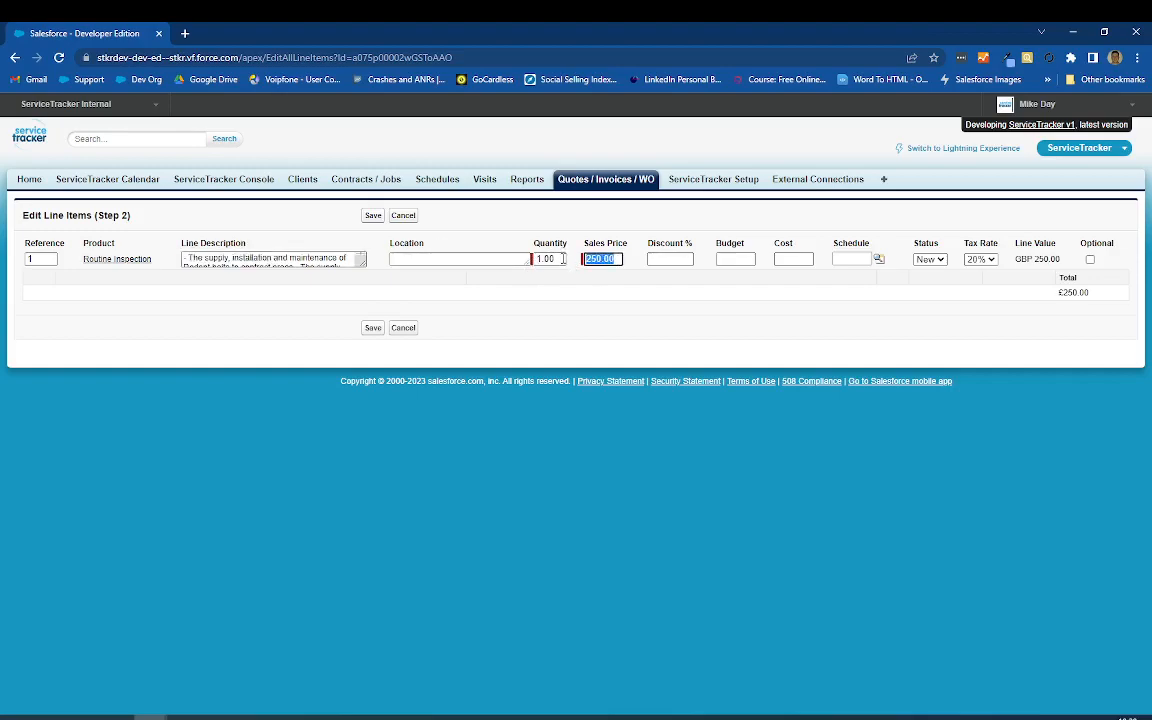
type("650")
key("Tab")
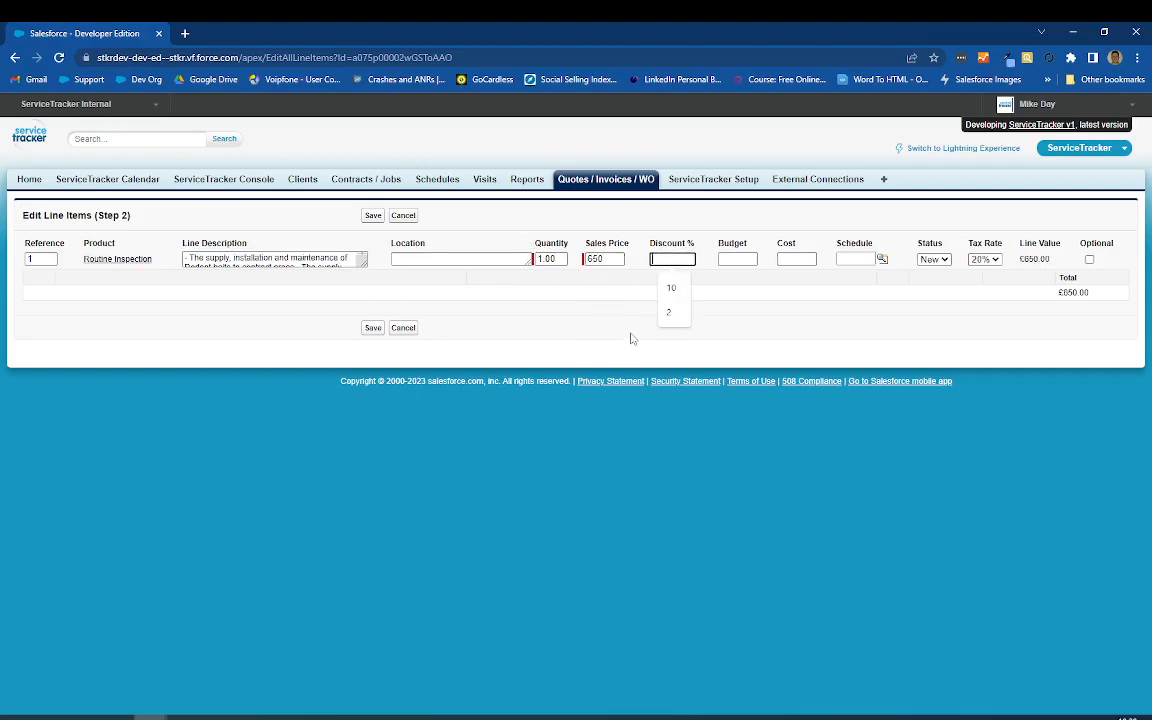
Step: Examine the line item's discount, budget, cost, schedule, status, tax rate and optional settings
left_click(741, 259)
left_click(809, 259)
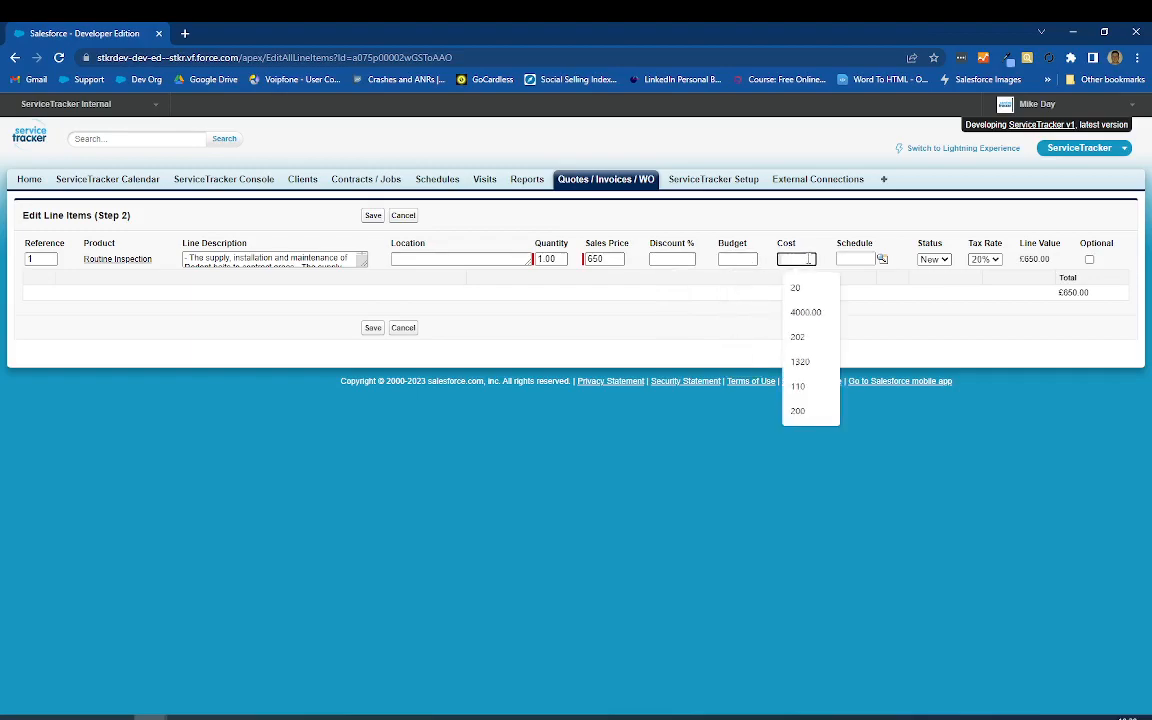
key("Tab")
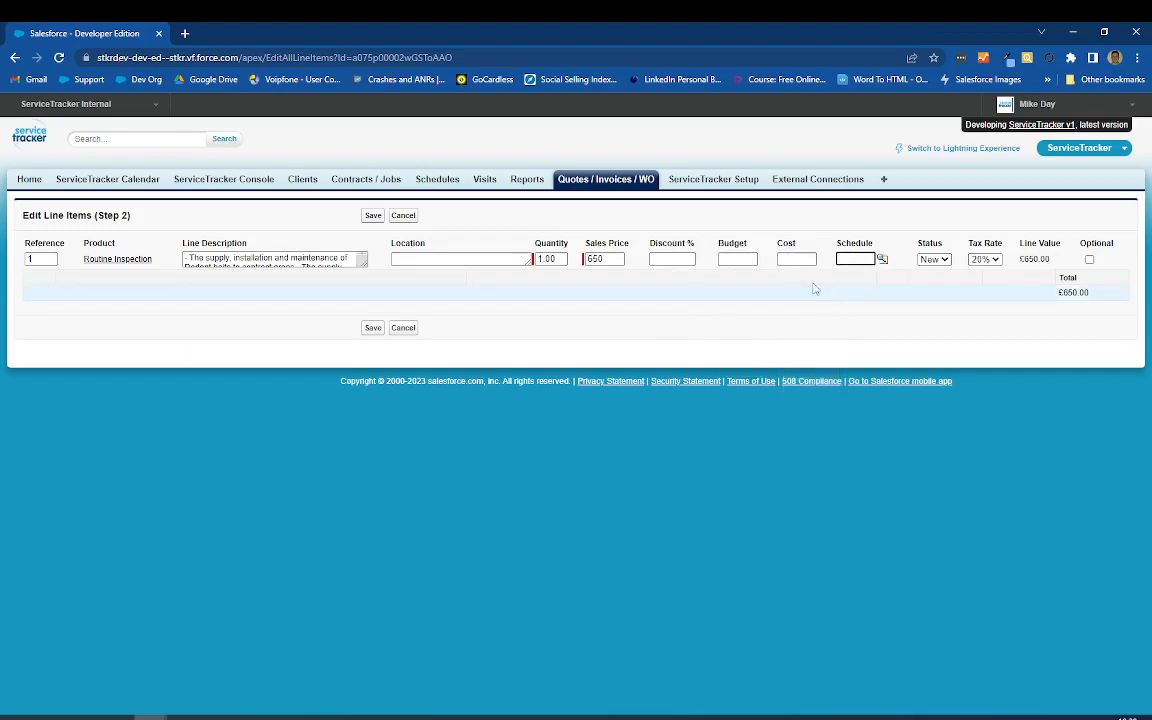
left_click(932, 260)
left_click(933, 262)
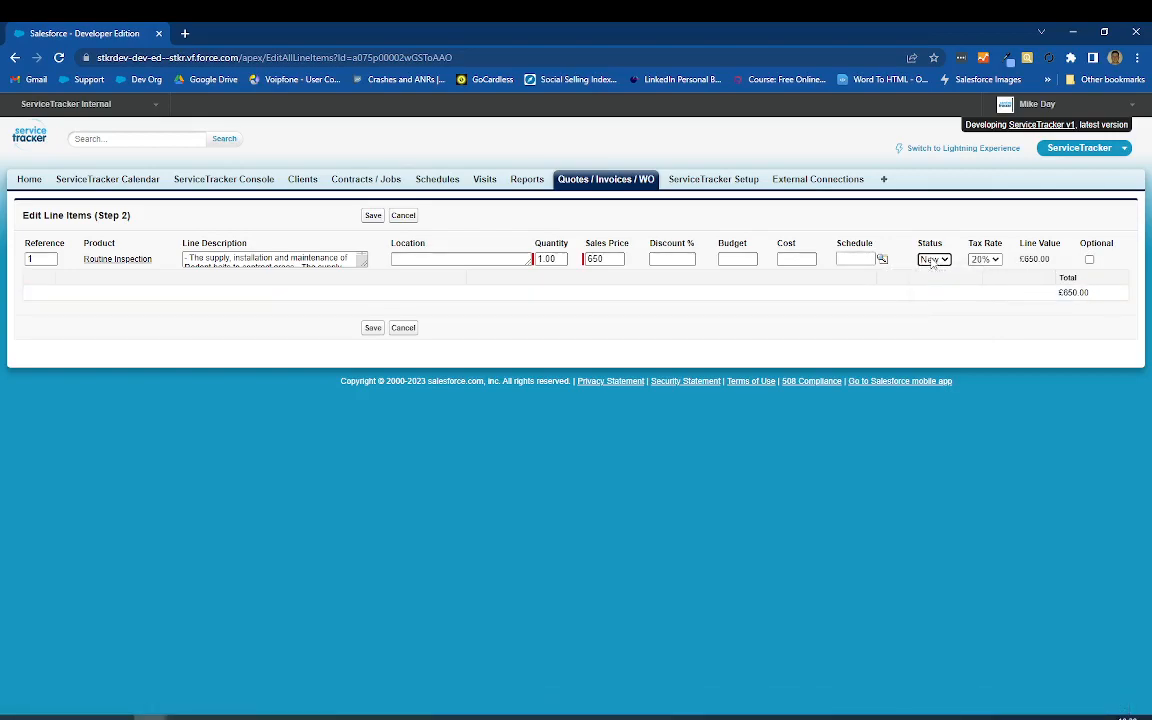
left_click(995, 261)
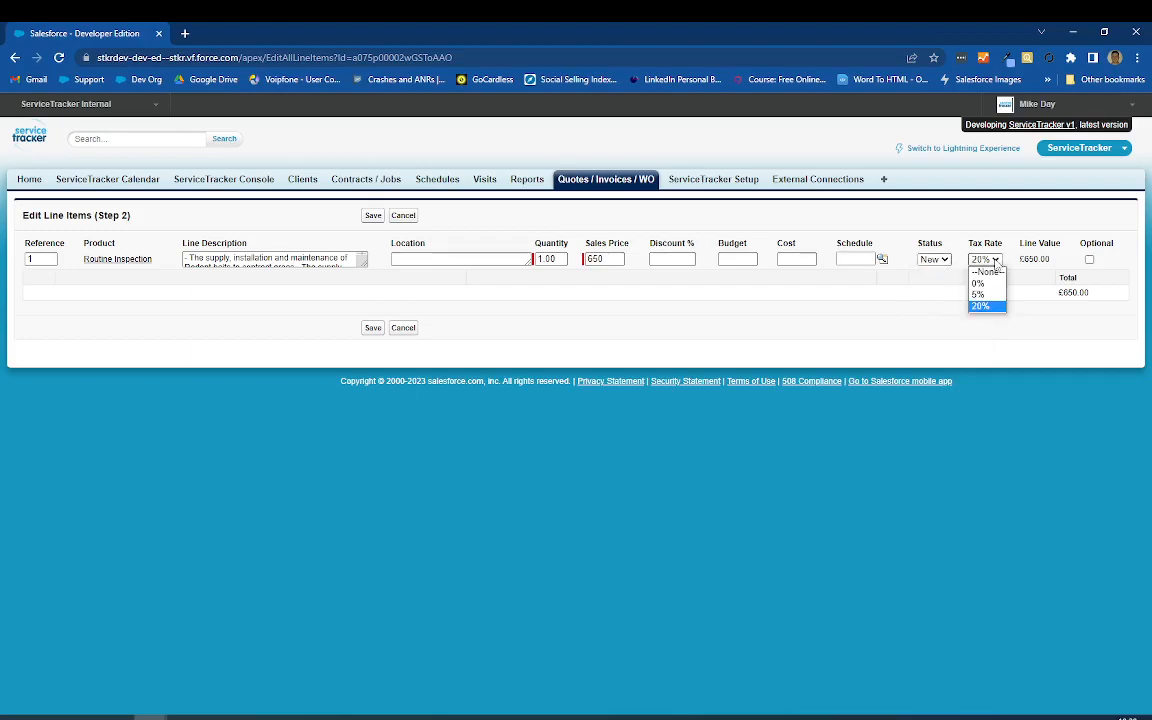
left_click(997, 263)
left_click(1089, 260)
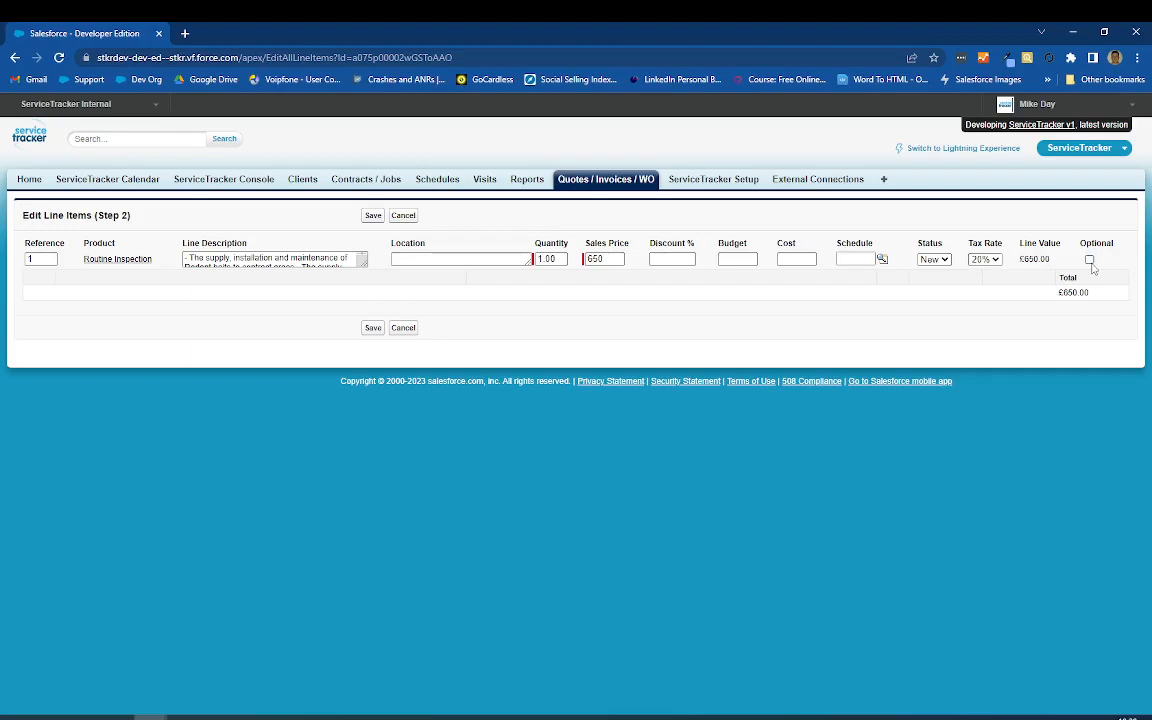
Step: Save the line items and highlight the number of the resulting quote record
left_click(373, 216)
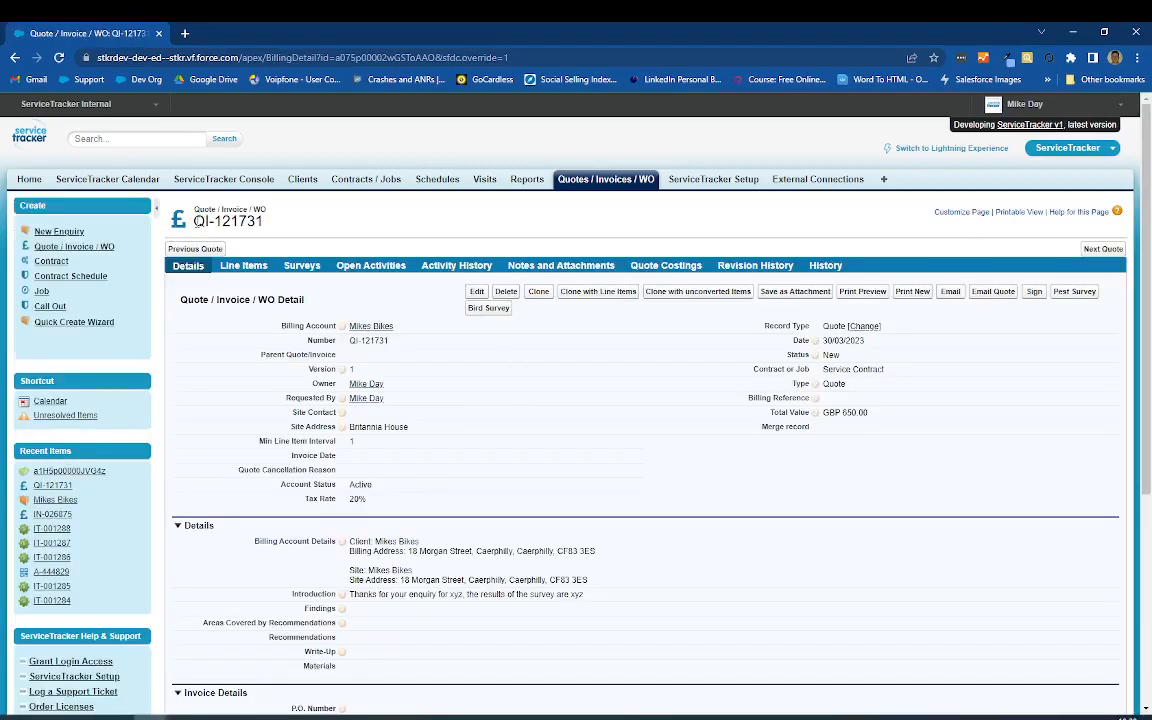
left_click_drag(196, 221, 267, 223)
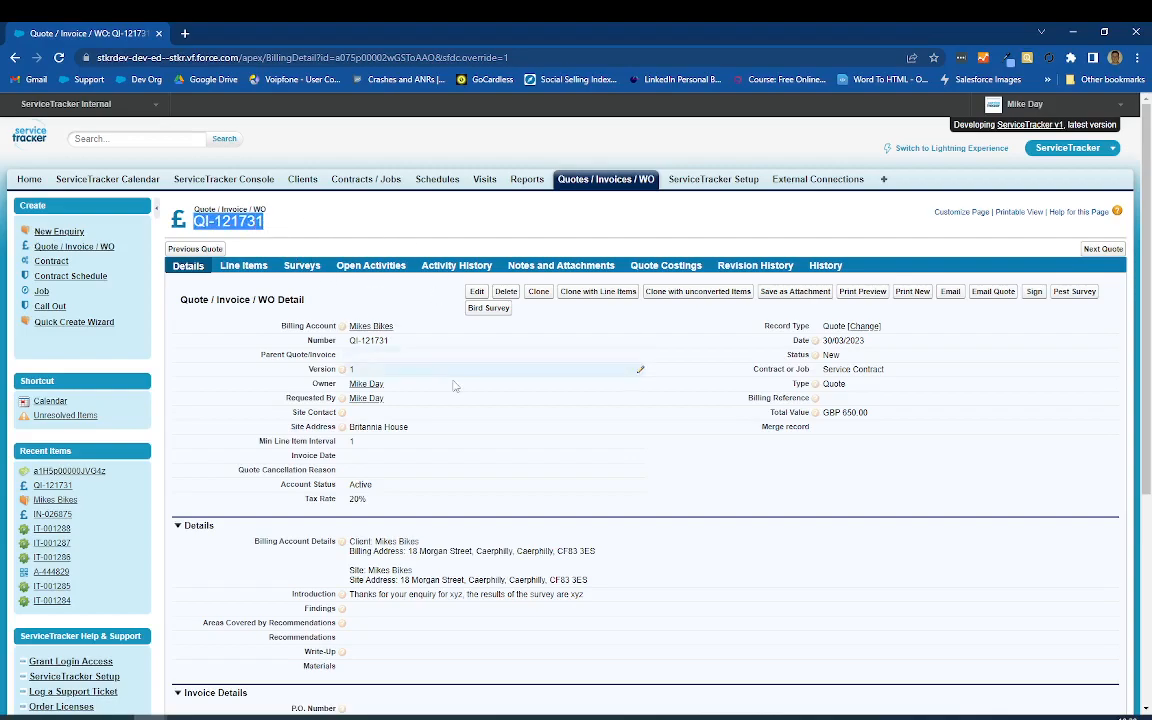
Step: Open the quote's Findings and Recommendations fields for inline editing without entering any content
scroll(430, 370, "down", 5)
double_click(399, 350)
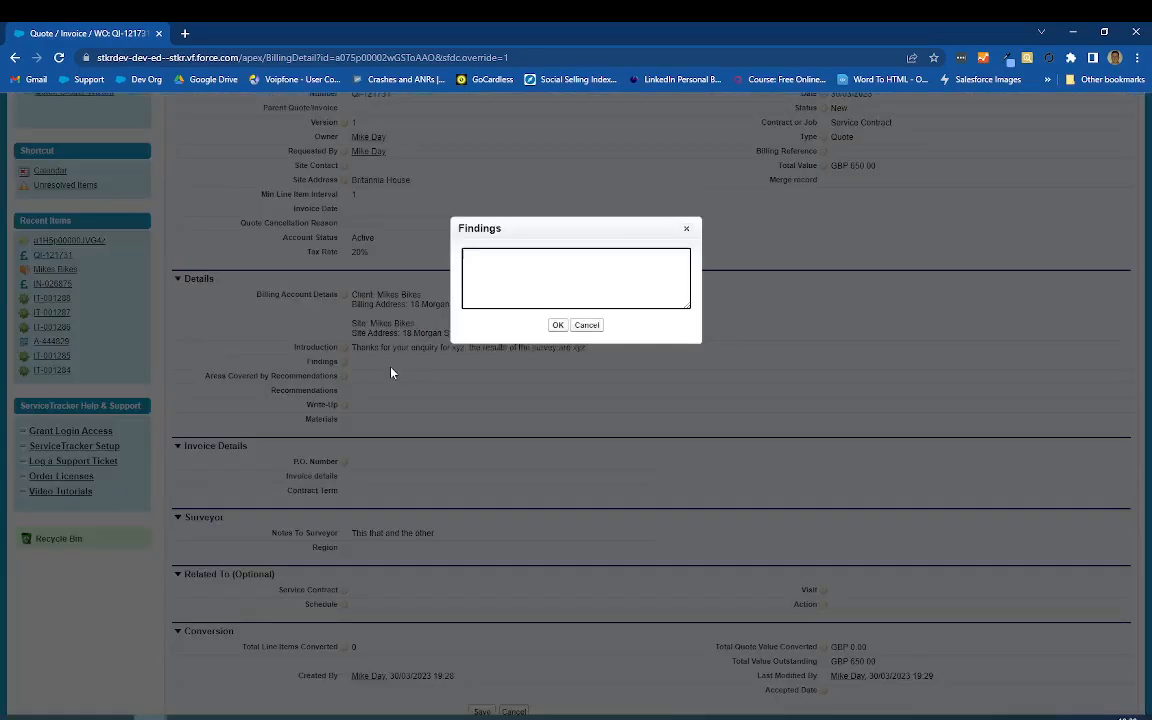
left_click(557, 325)
double_click(398, 394)
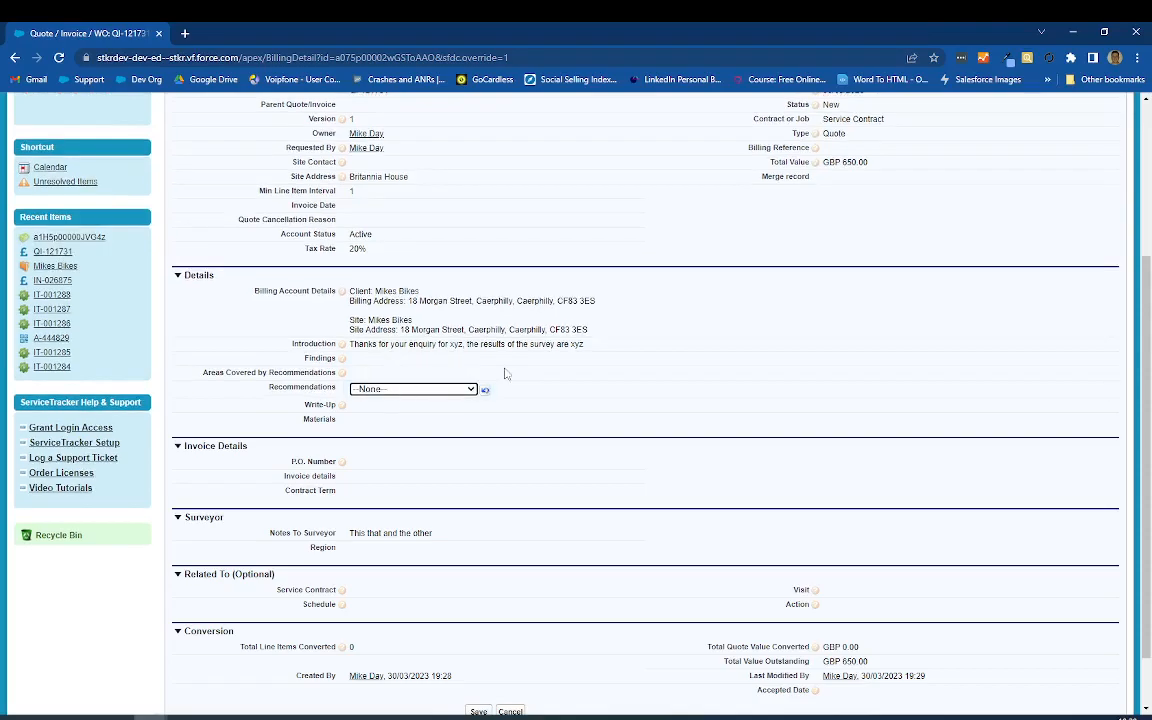
Step: Open the Write-Up rich text field for editing and inspect its image insertion options, cancelling the image upload
left_click(377, 404)
double_click(377, 404)
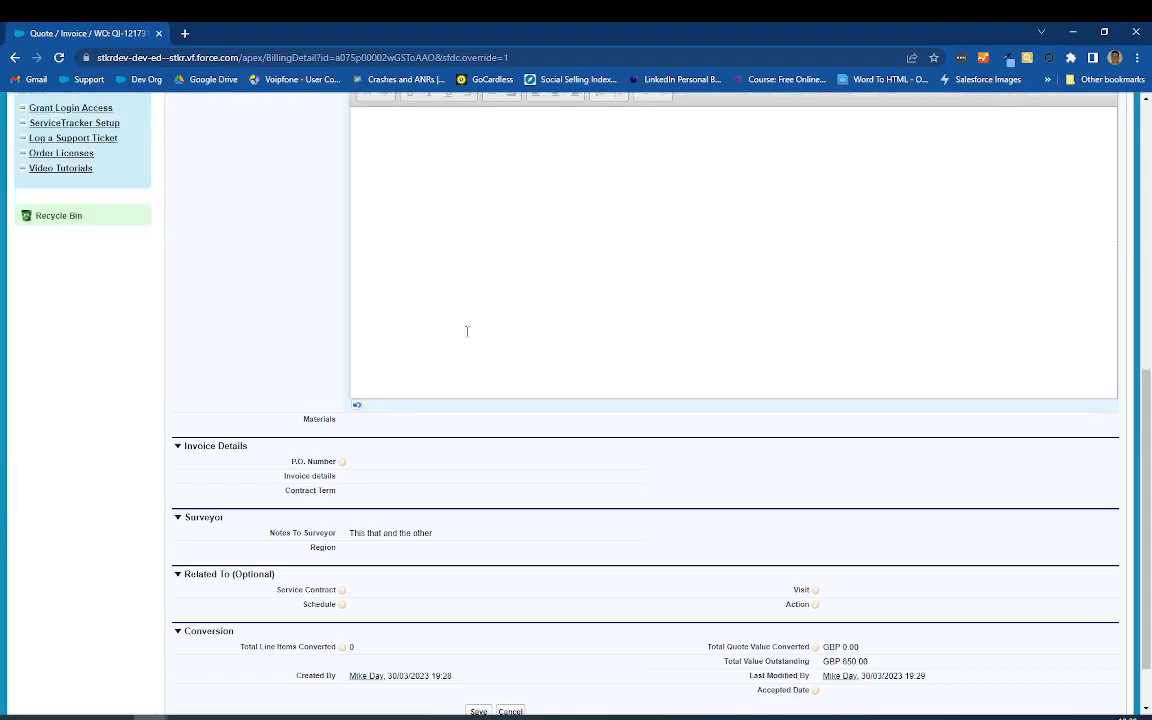
left_click(513, 160)
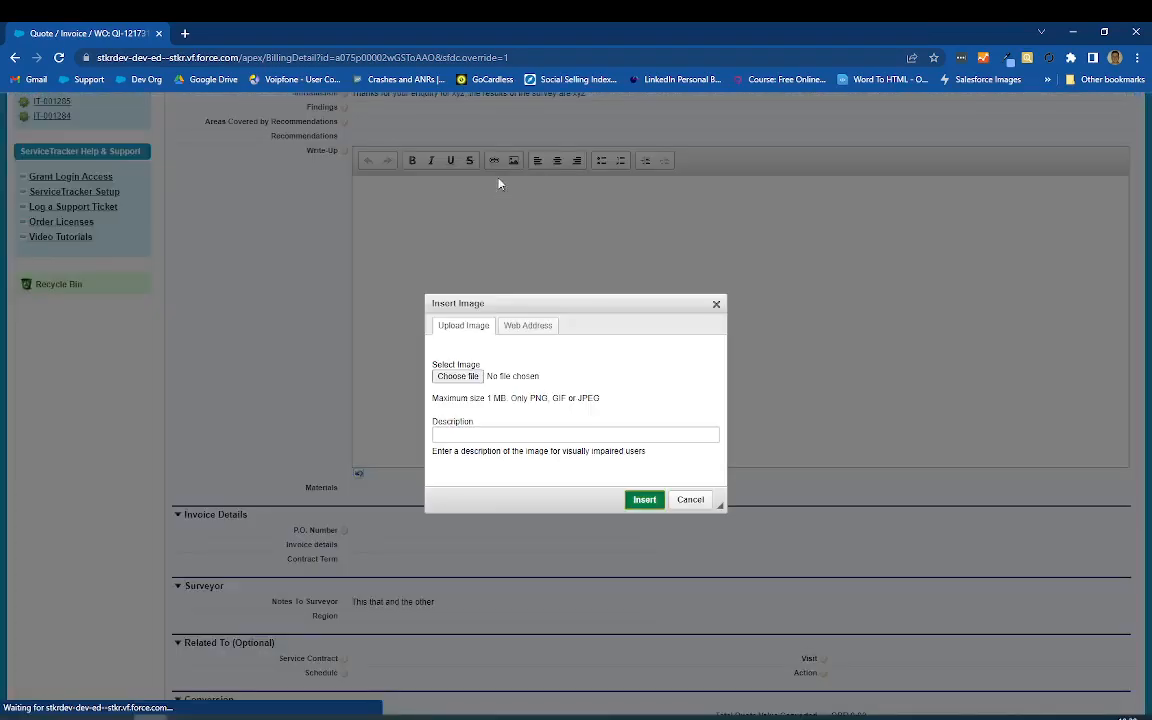
left_click(690, 499)
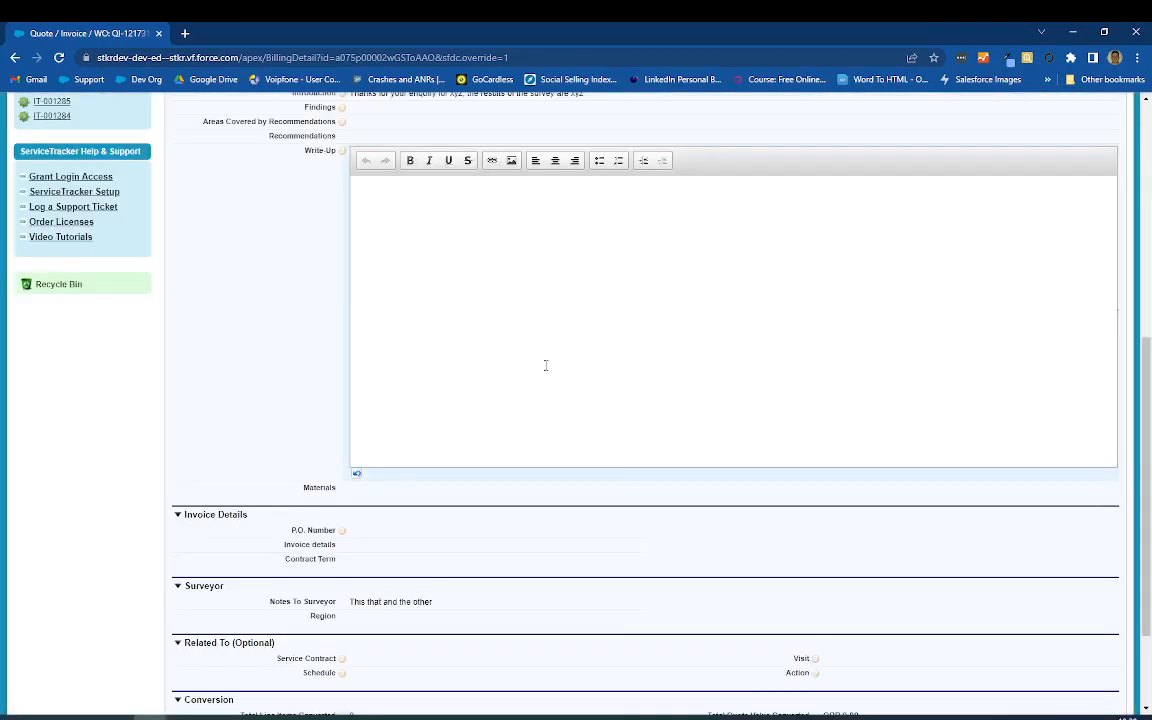
Step: Close the Write-Up editor, review the quote's detail sections and cancel the inline editing
left_click(208, 382)
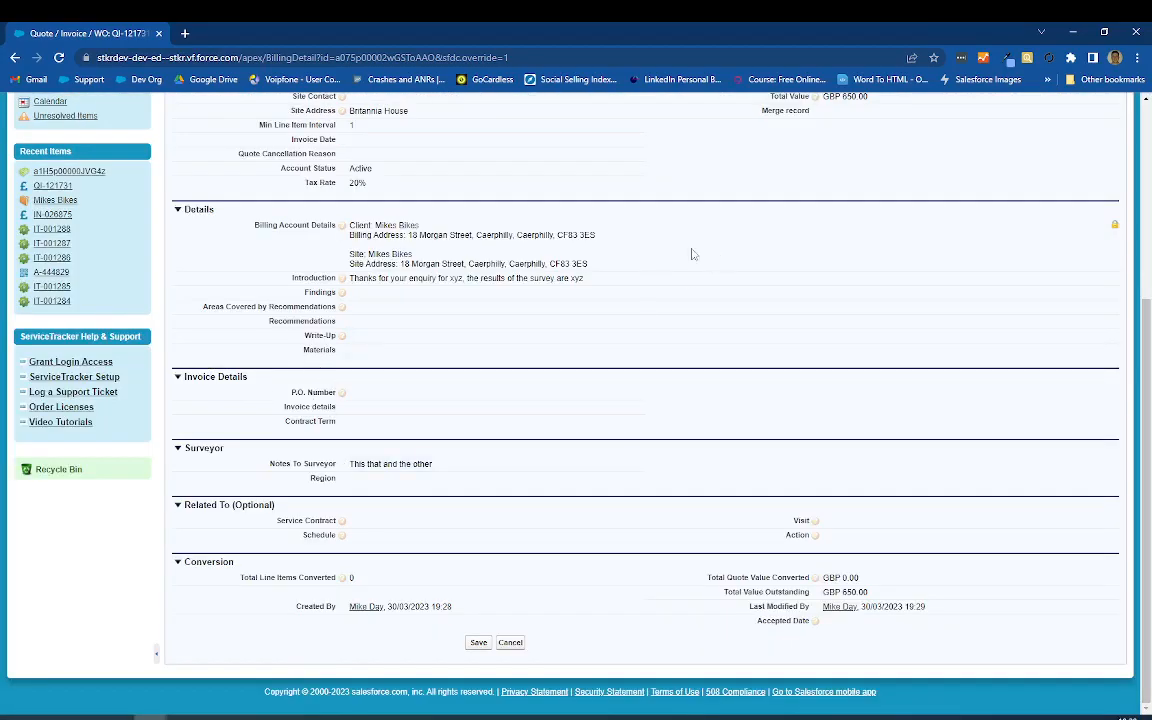
scroll(650, 311, "up", 3)
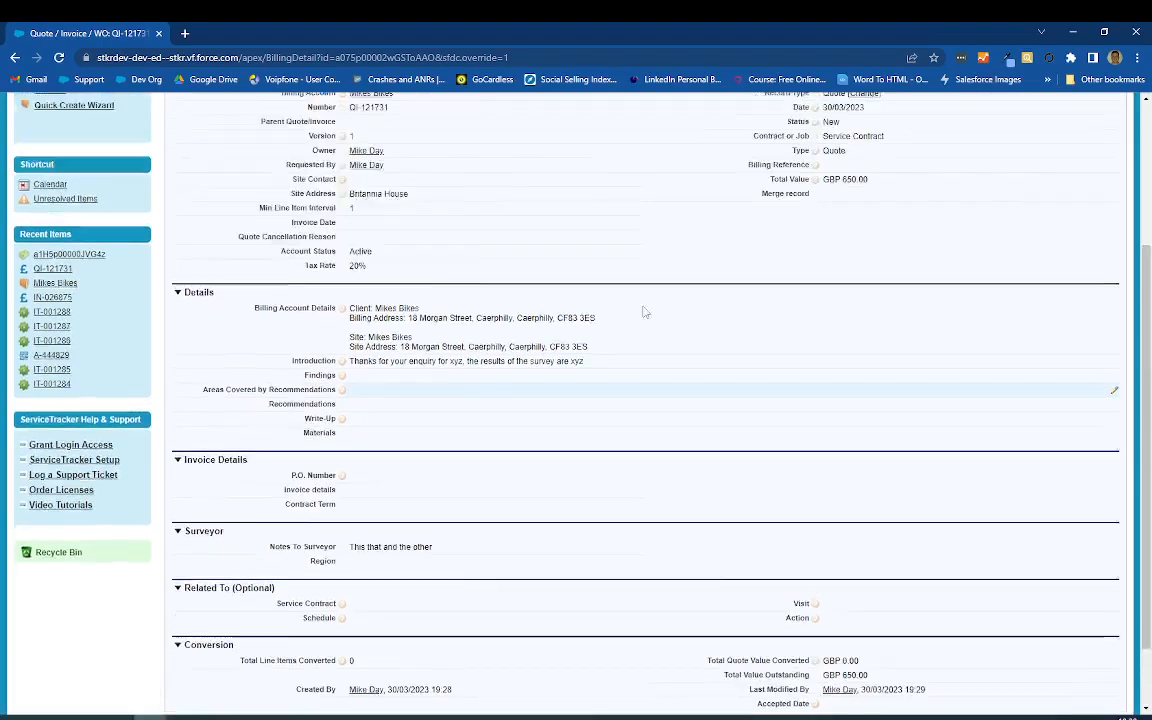
scroll(637, 310, "up", 3)
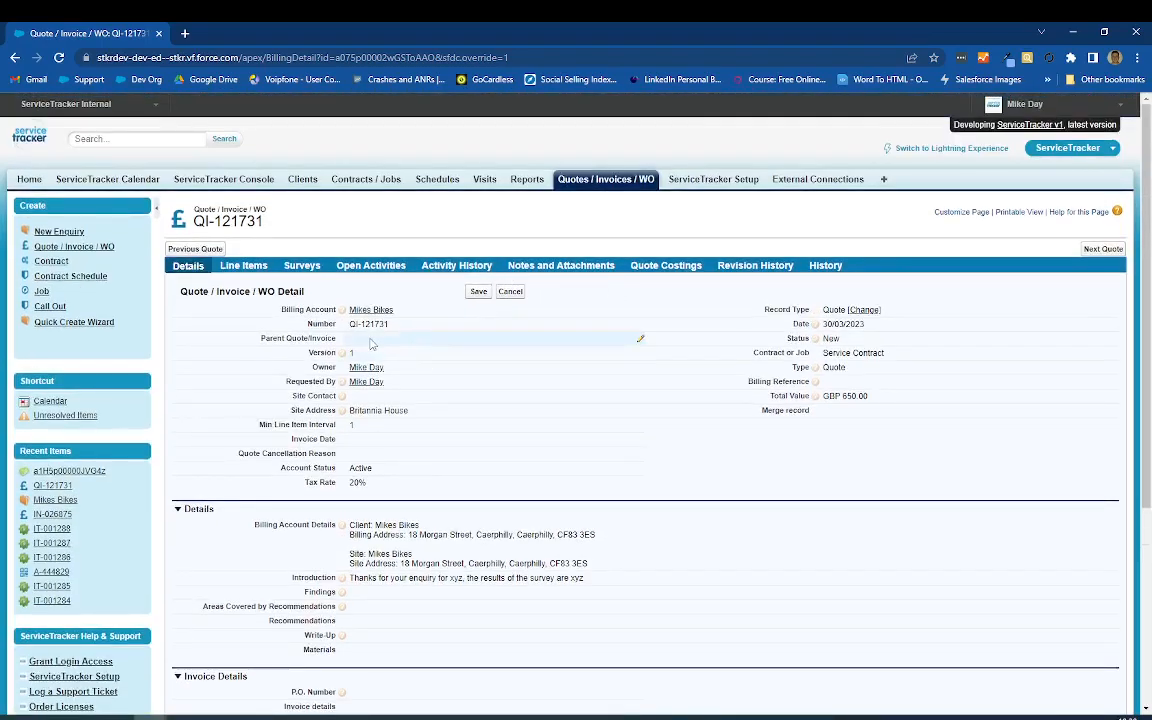
scroll(480, 390, "down", 5)
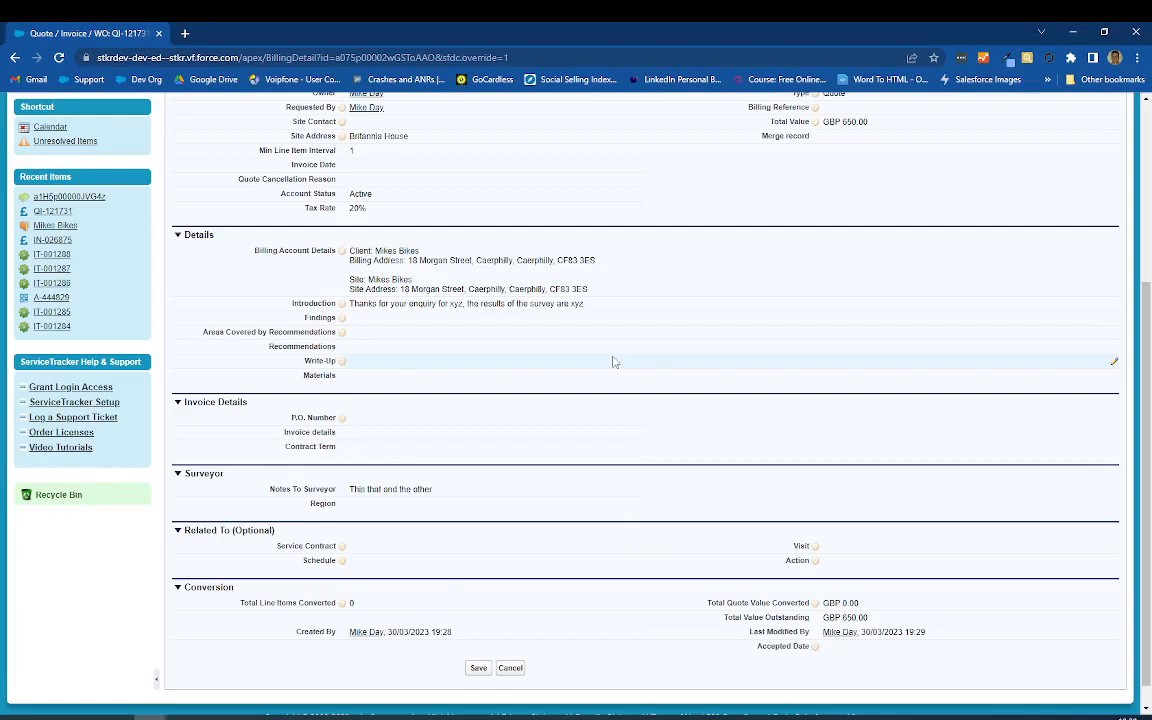
scroll(614, 362, "up", 5)
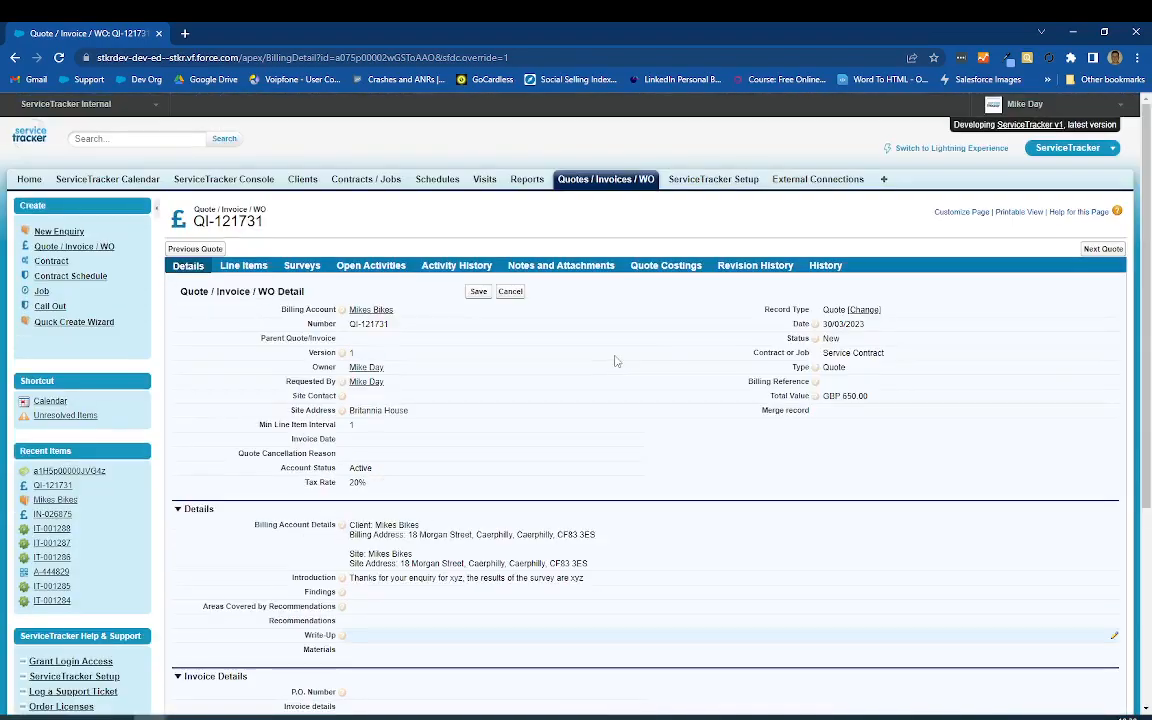
left_click(511, 292)
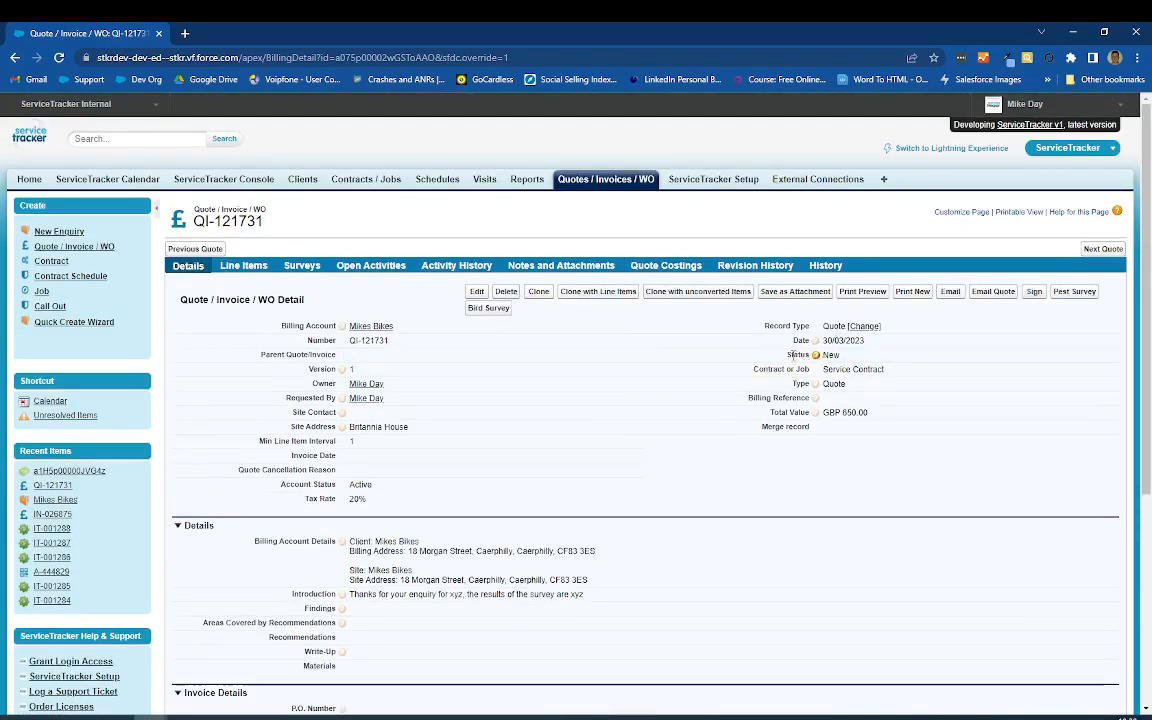
Step: Switch the quote's Status successively to Survey, Negotiating, Quoted and Accepted without saving
double_click(858, 355)
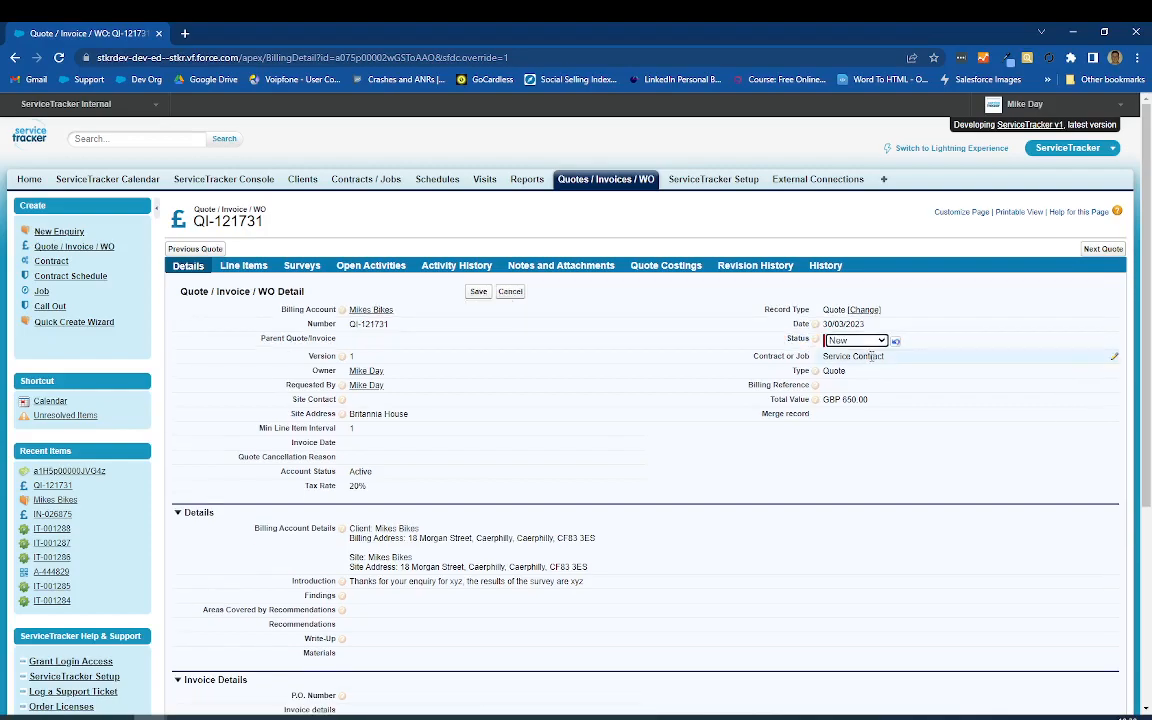
left_click(862, 341)
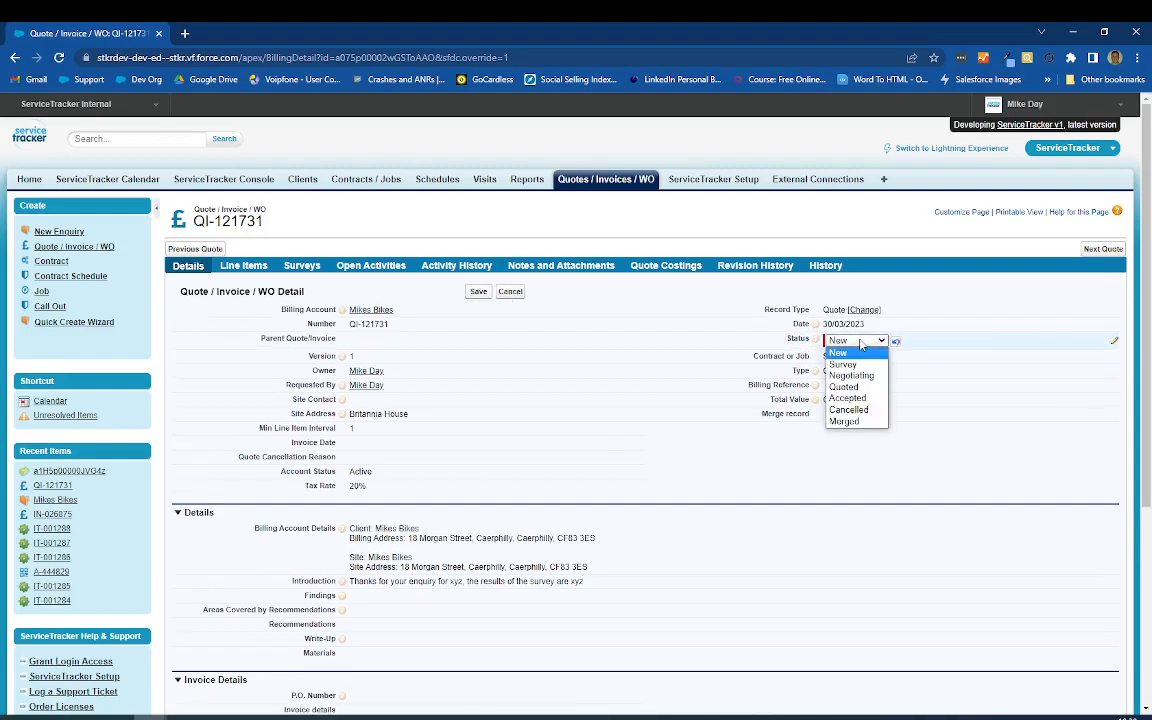
left_click(842, 364)
left_click(845, 342)
left_click(845, 375)
left_click(845, 344)
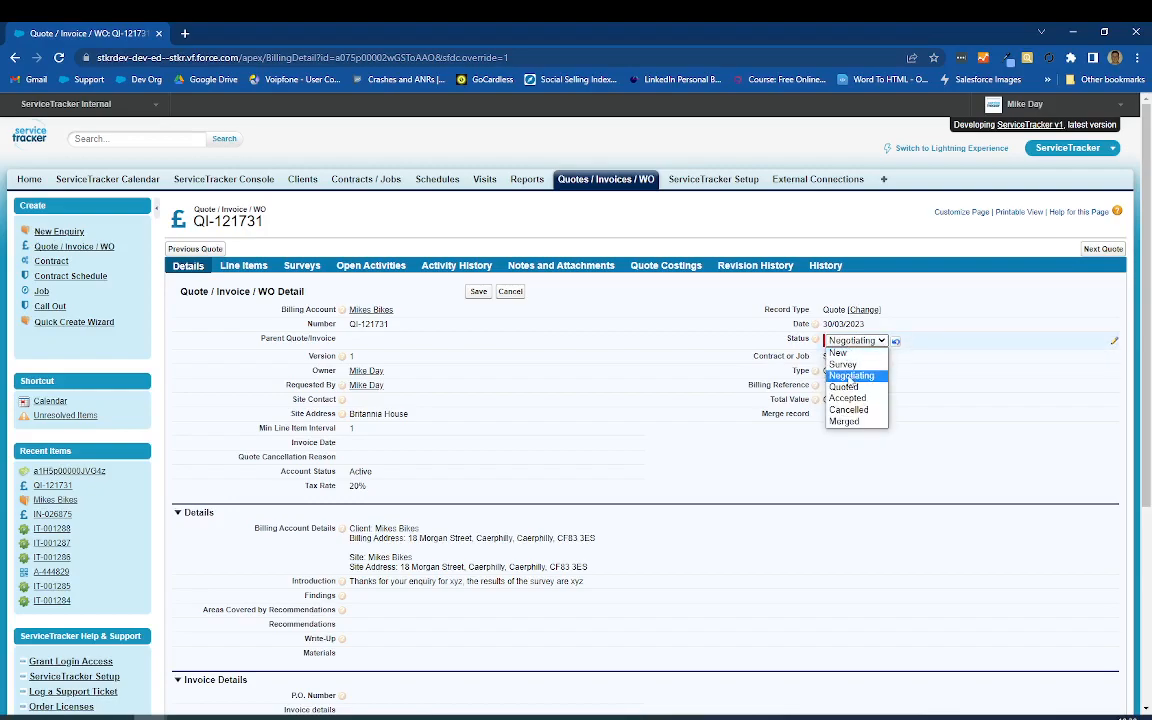
left_click(848, 386)
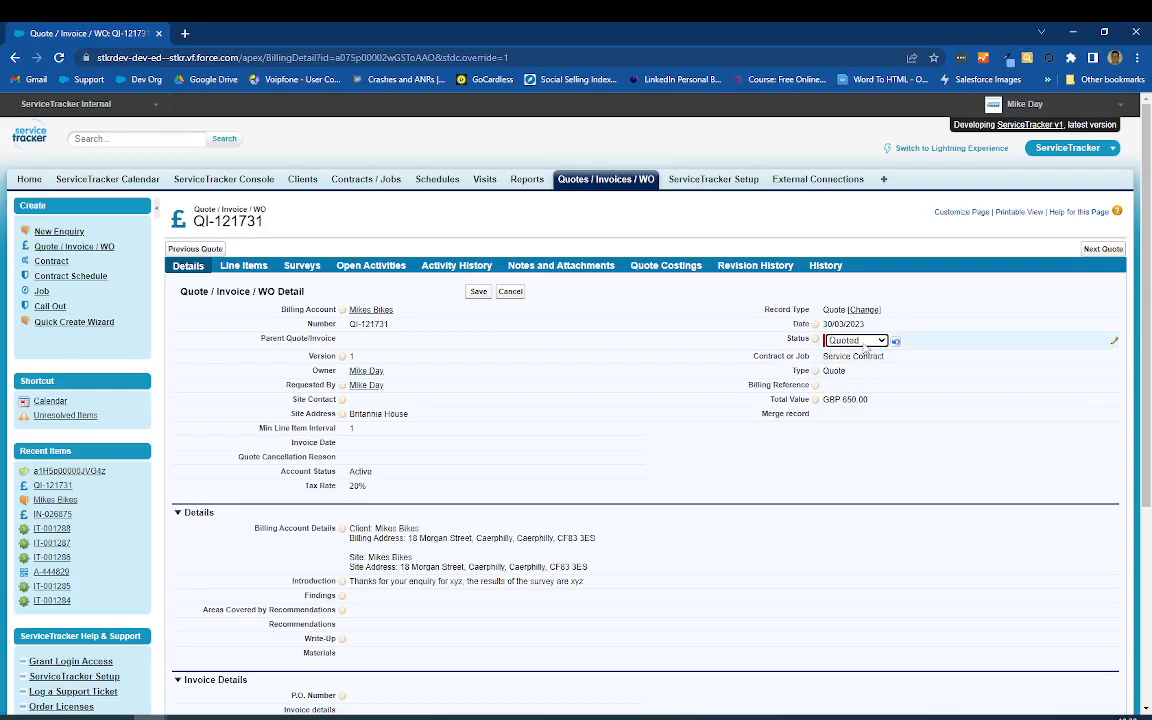
left_click(865, 343)
left_click(857, 398)
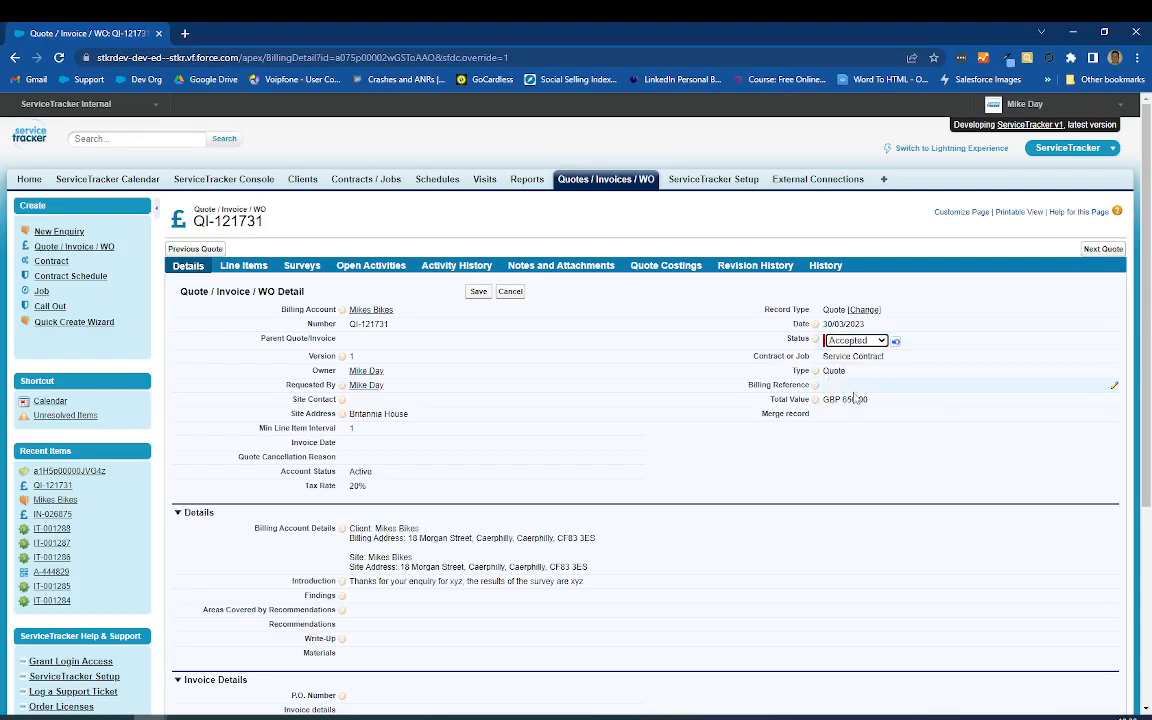
left_click(620, 355)
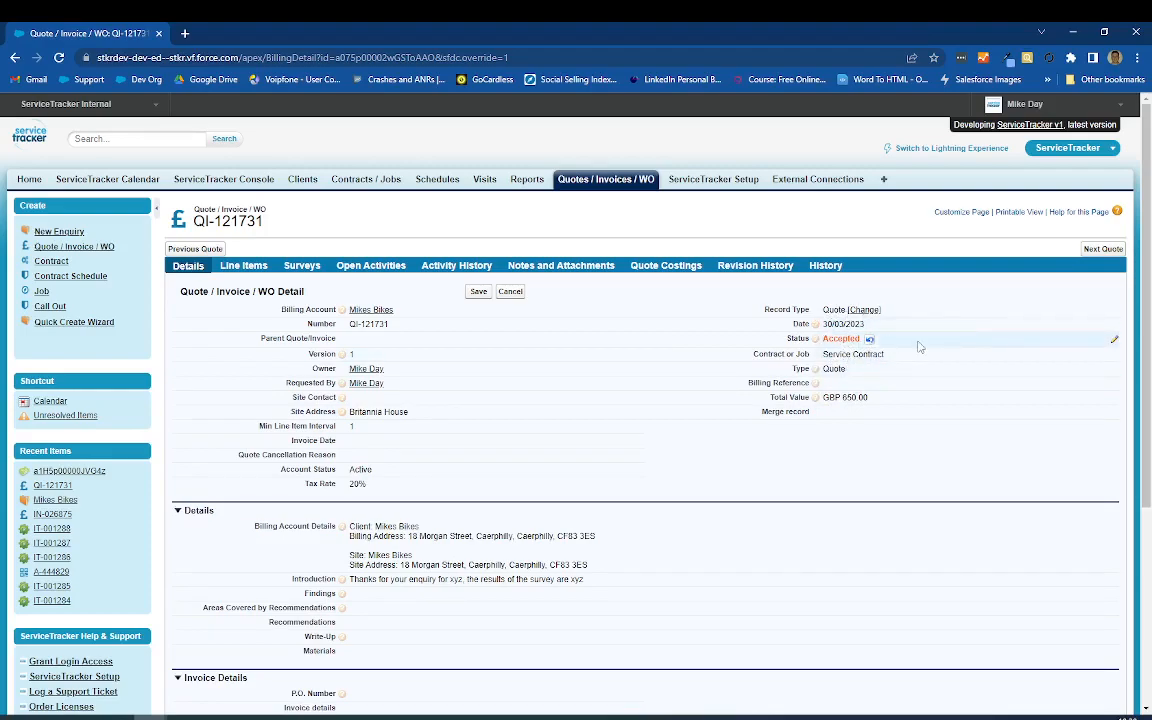
Step: Switch the quote's Status back to Quoted and on to Survey, and highlight the Total Value amount
double_click(848, 398)
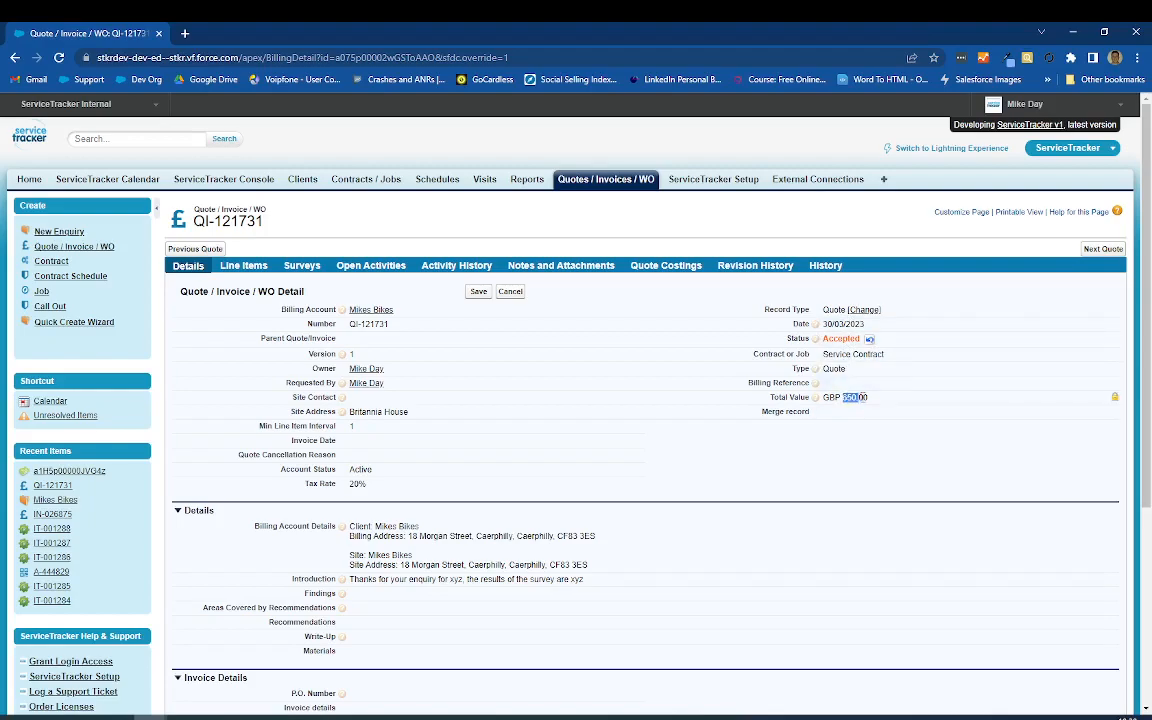
double_click(898, 342)
left_click(878, 341)
left_click(884, 377)
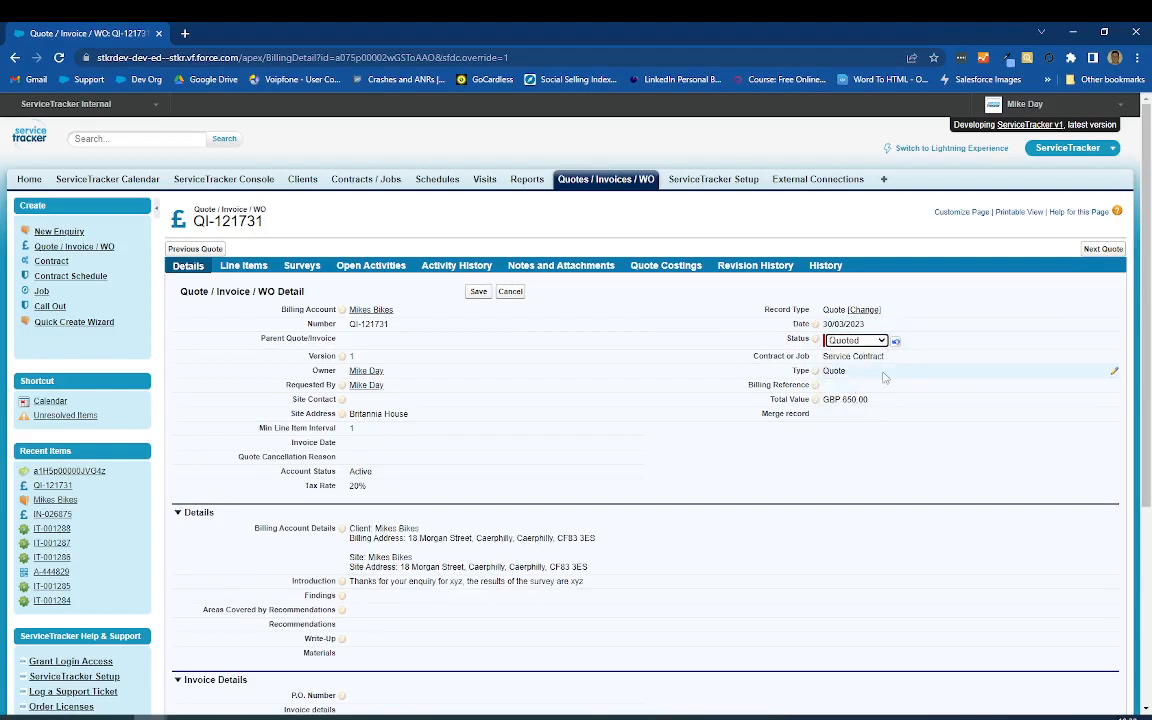
left_click(862, 341)
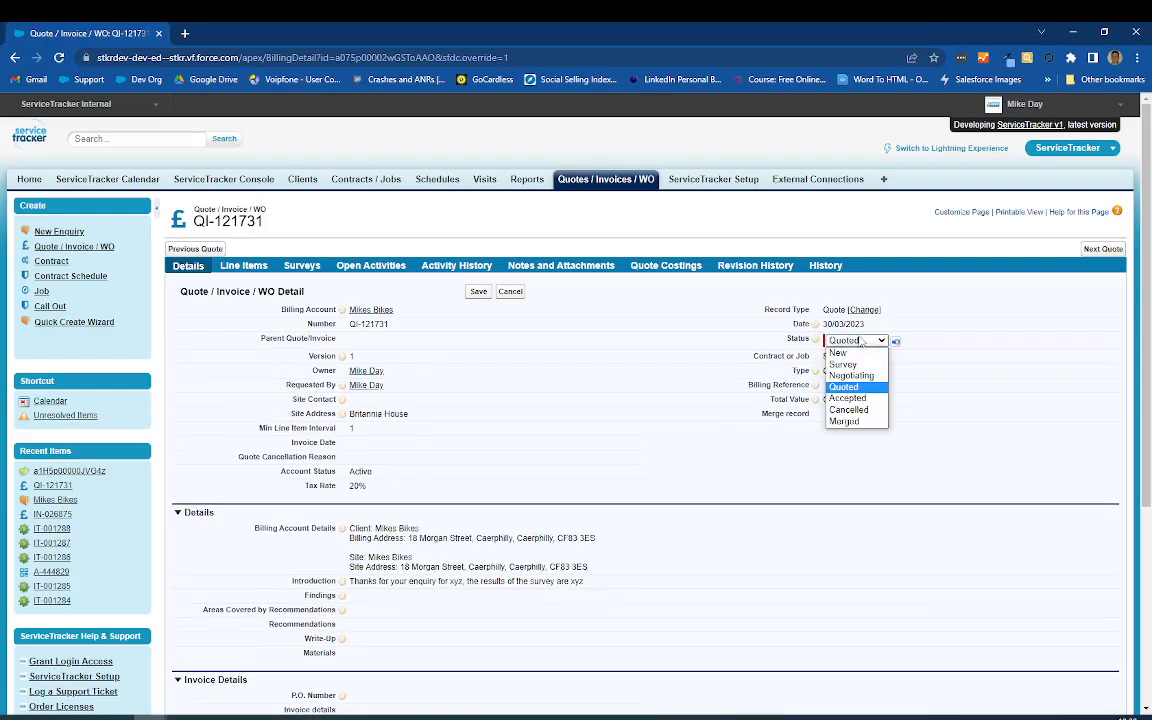
left_click(860, 365)
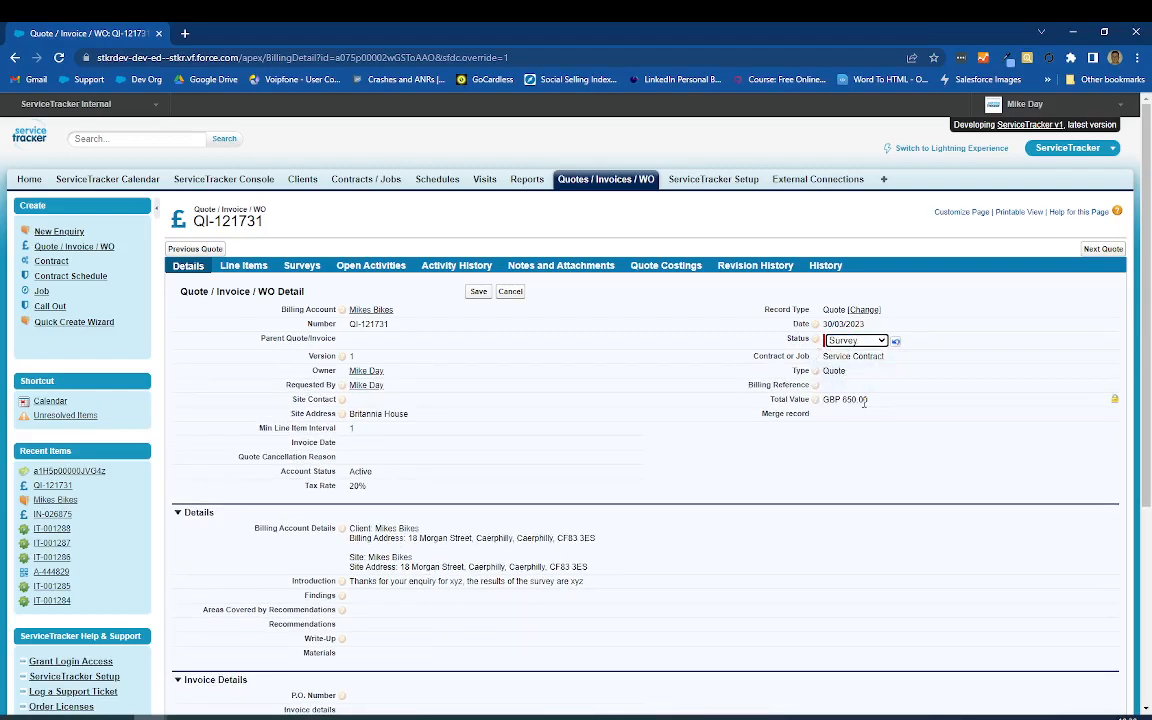
double_click(846, 399)
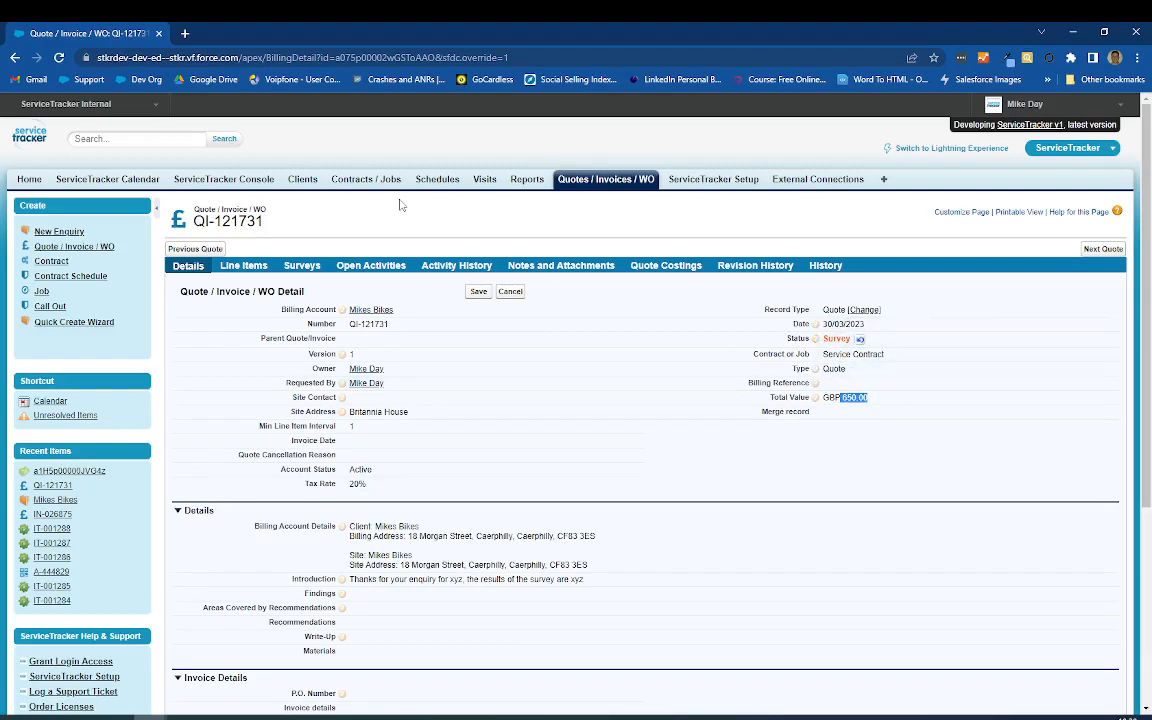
Step: Select the Routine Inspection line item and examine the quote's activities, attachments, costings, revision history and change history
left_click(240, 267)
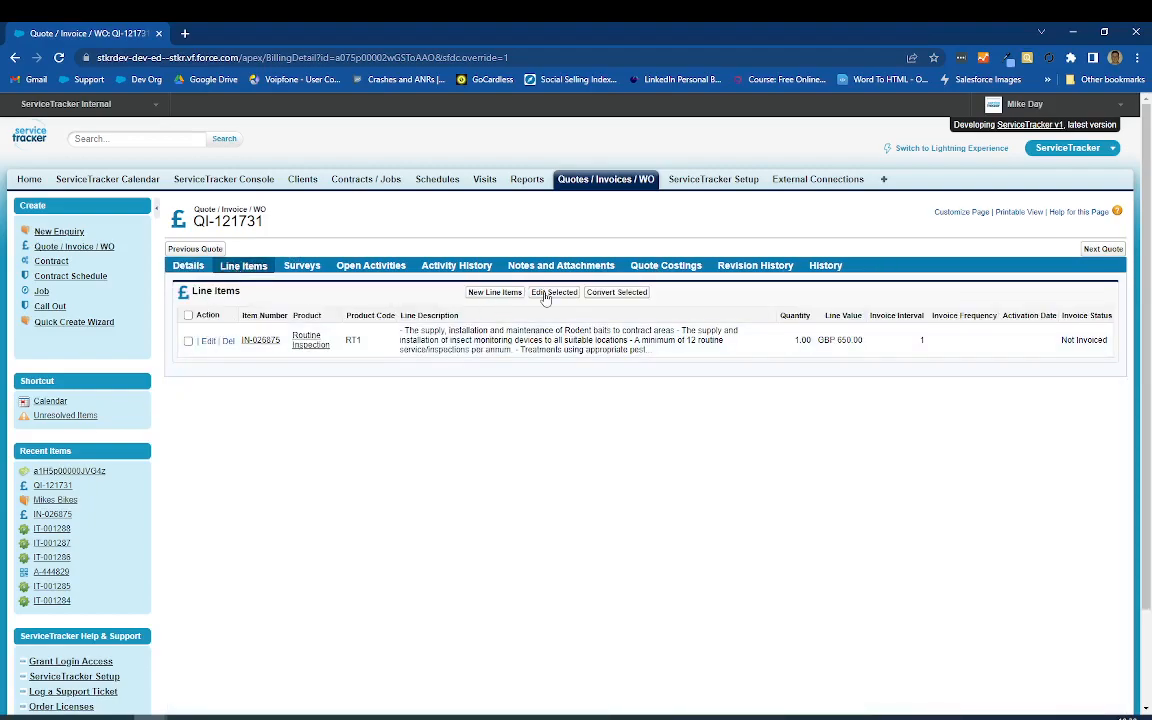
left_click(189, 341)
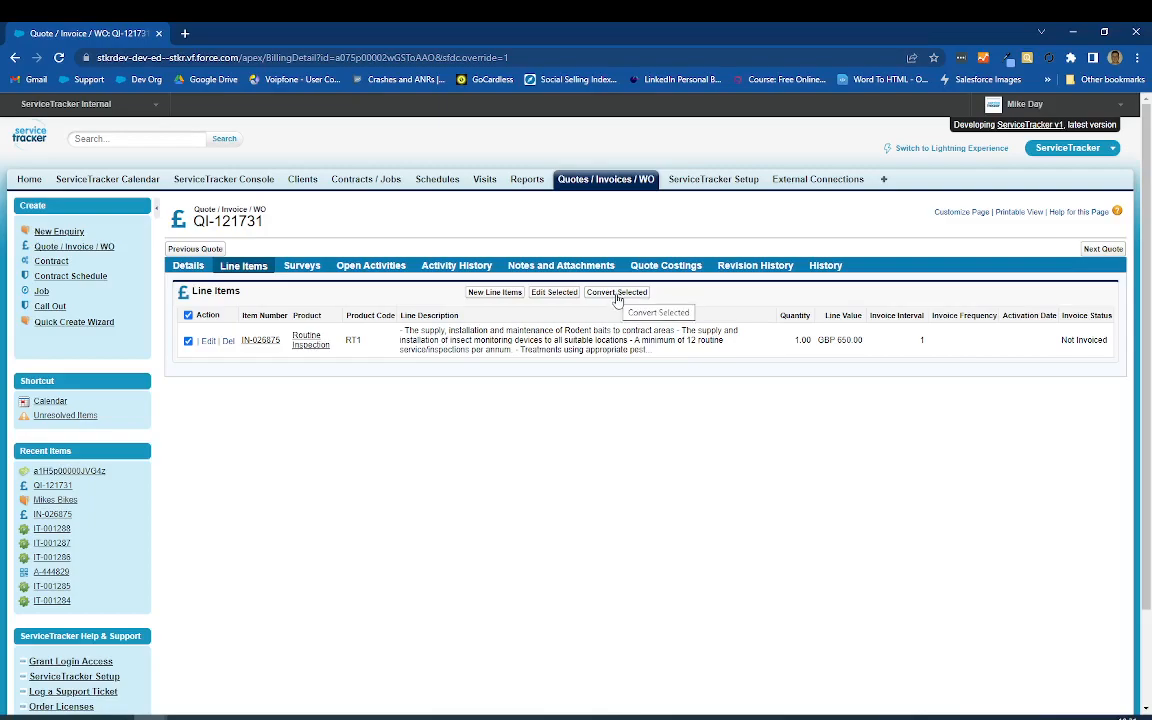
left_click(352, 268)
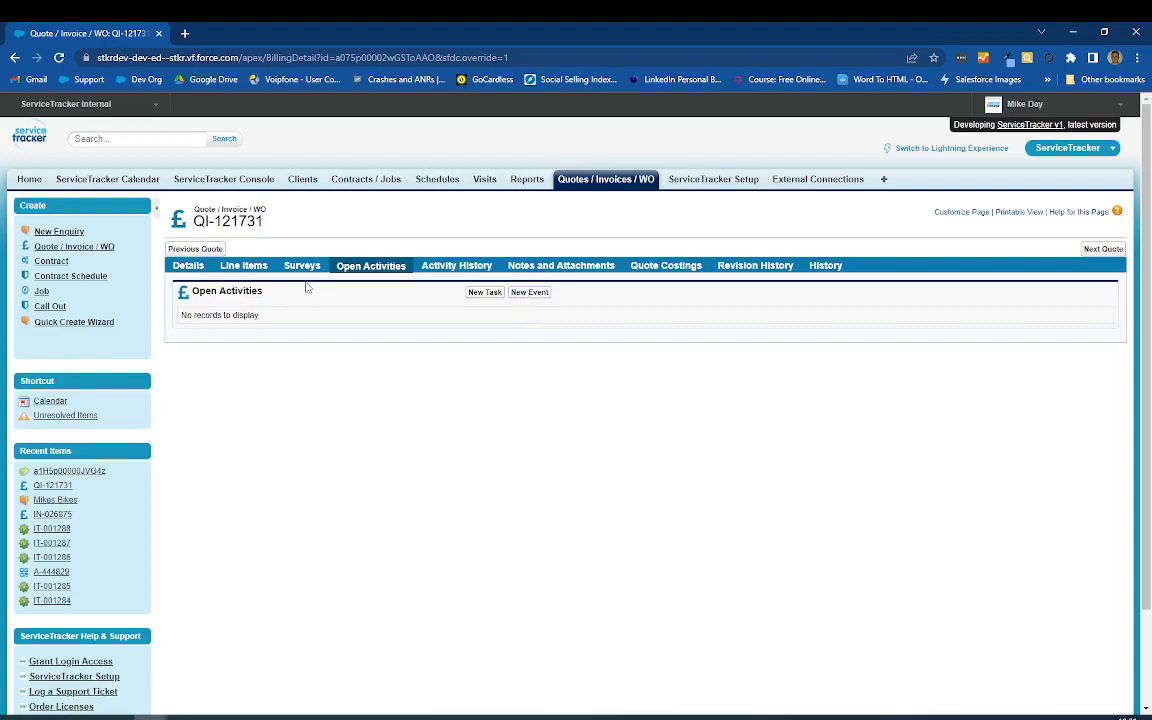
left_click(435, 264)
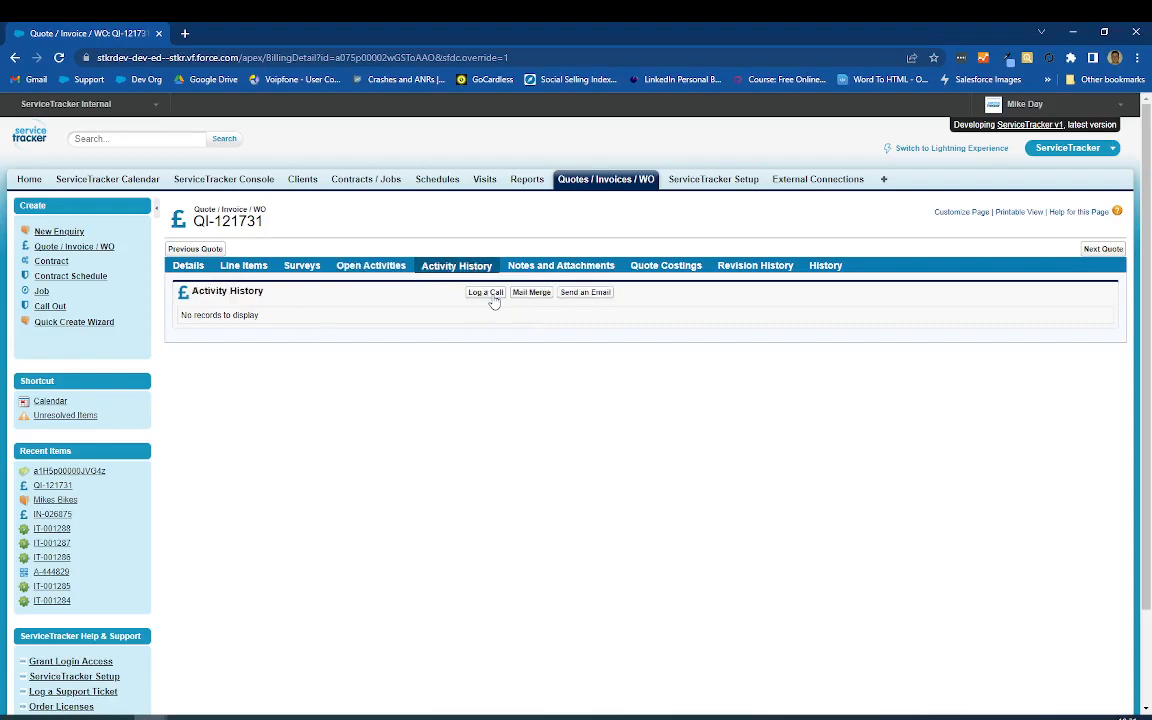
left_click(548, 266)
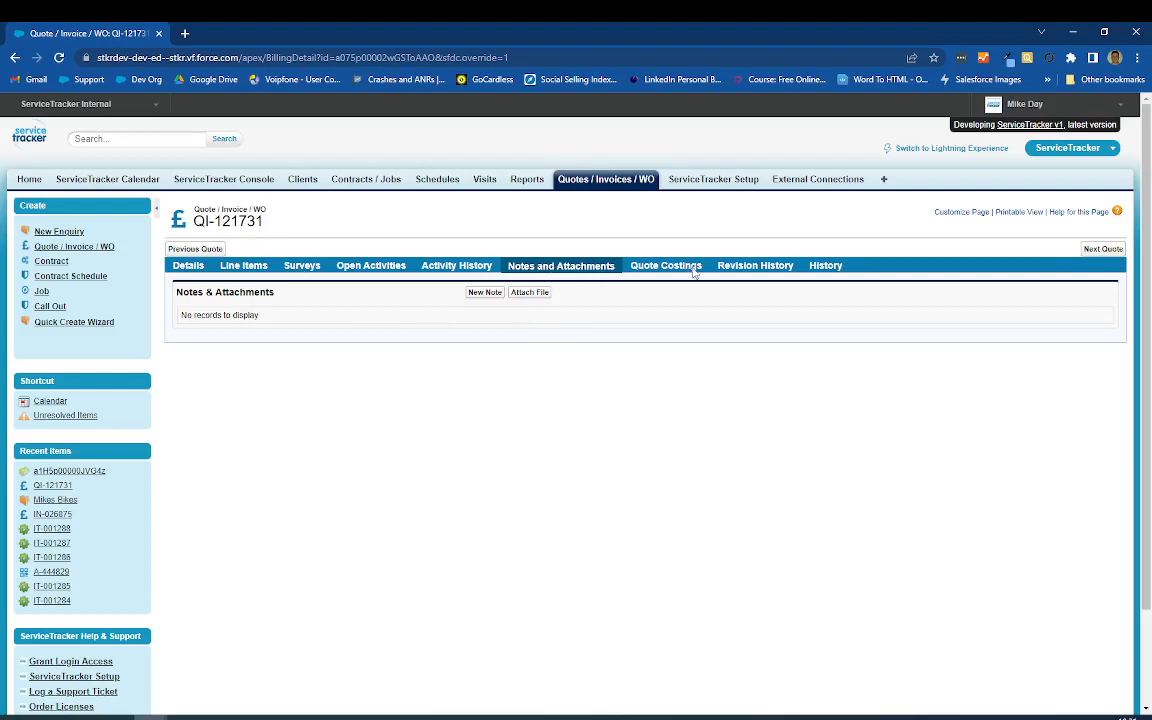
left_click(653, 270)
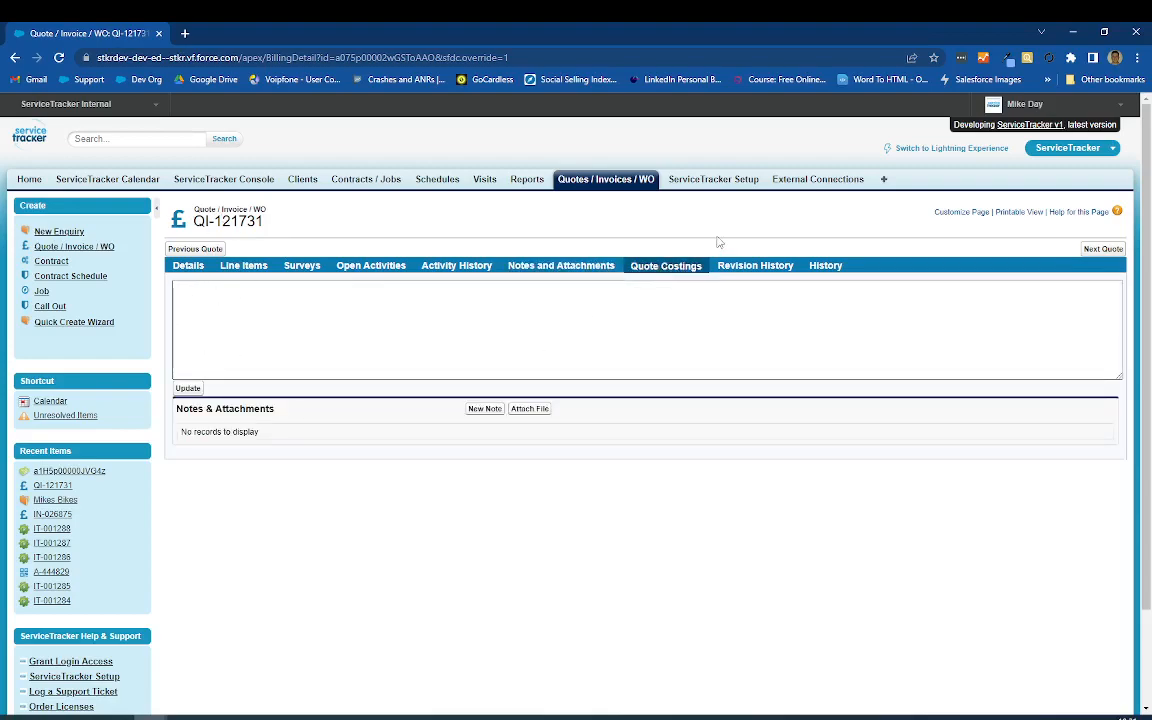
left_click(768, 272)
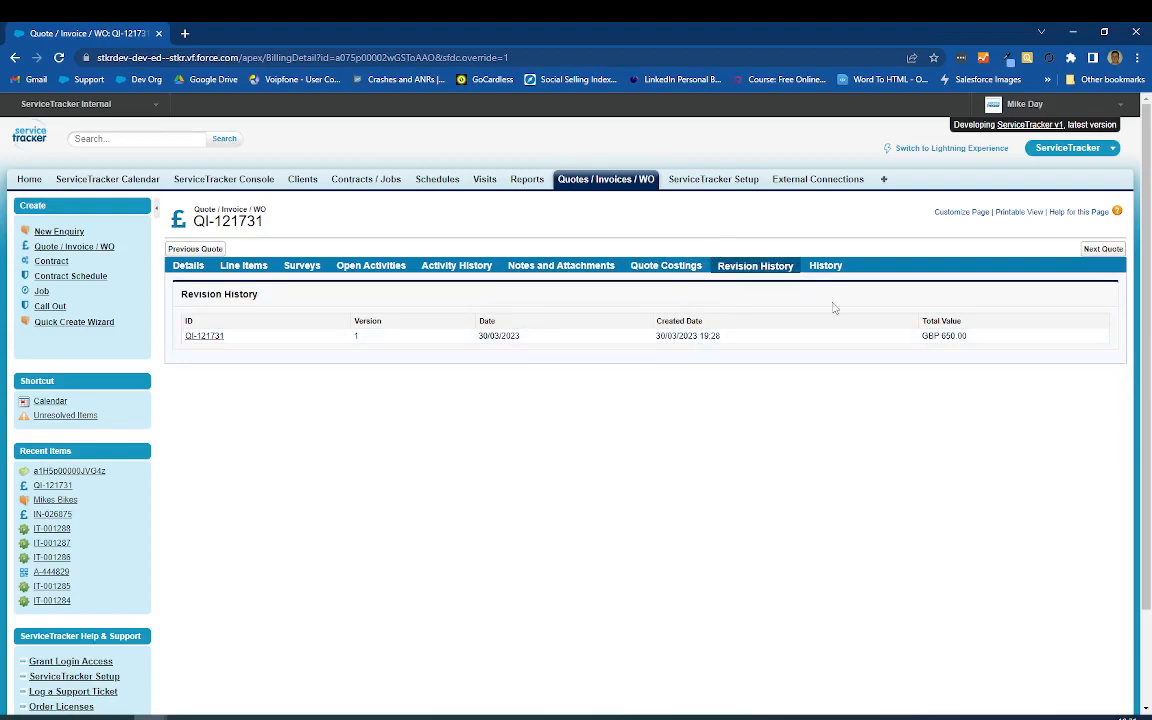
left_click(830, 266)
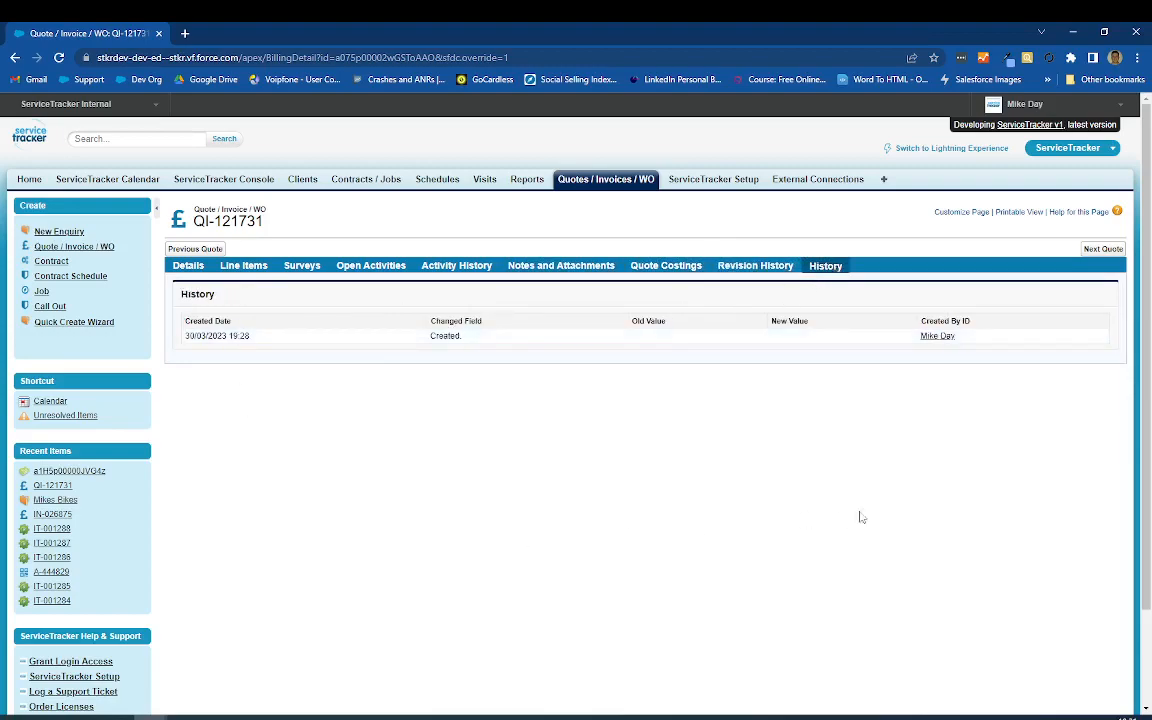
Step: Return to the quote's details and discard the unsaved status change
left_click(178, 267)
scroll(450, 380, "down", 1)
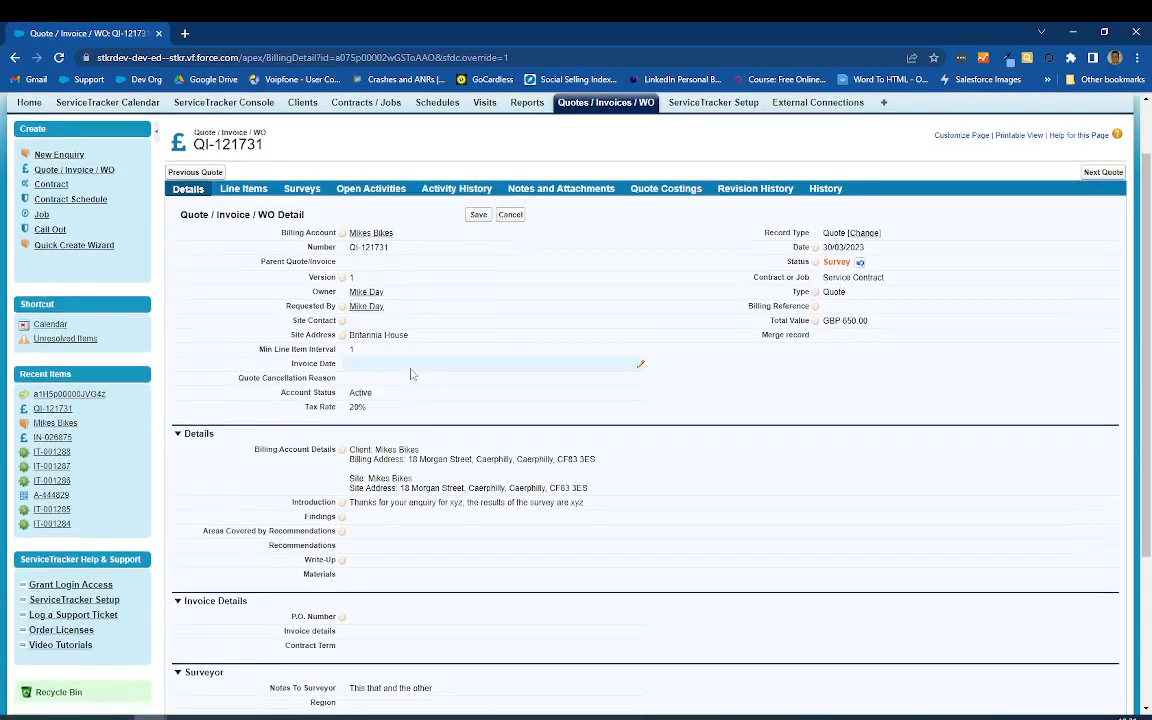
scroll(411, 374, "down", 3)
scroll(458, 453, "up", 5)
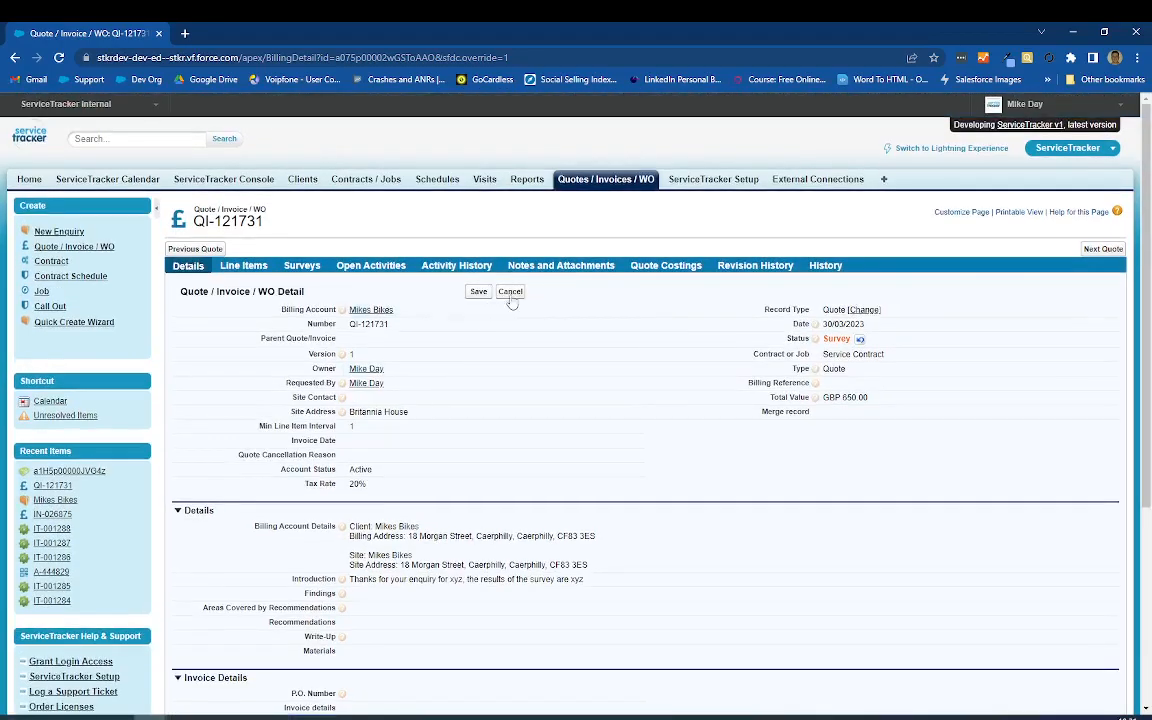
left_click(508, 296)
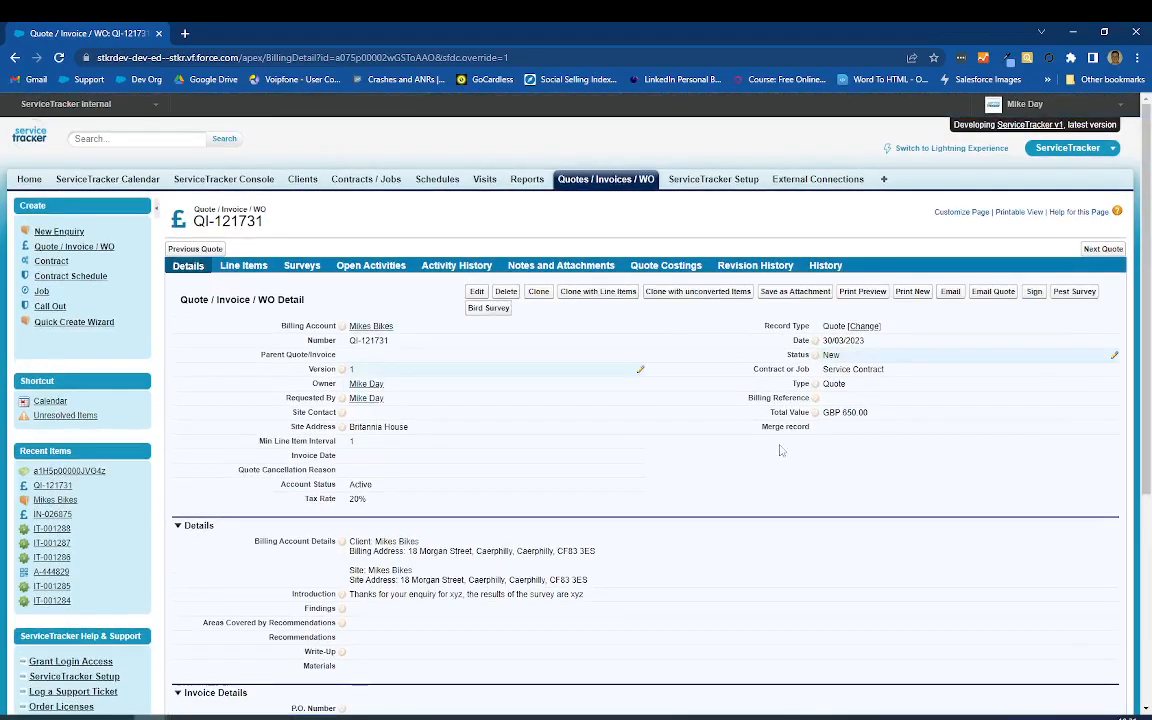
Step: Start an email for the quote, check its BCC field and replace the body's thank-you and quotation paragraph with "Thanks"
left_click(950, 293)
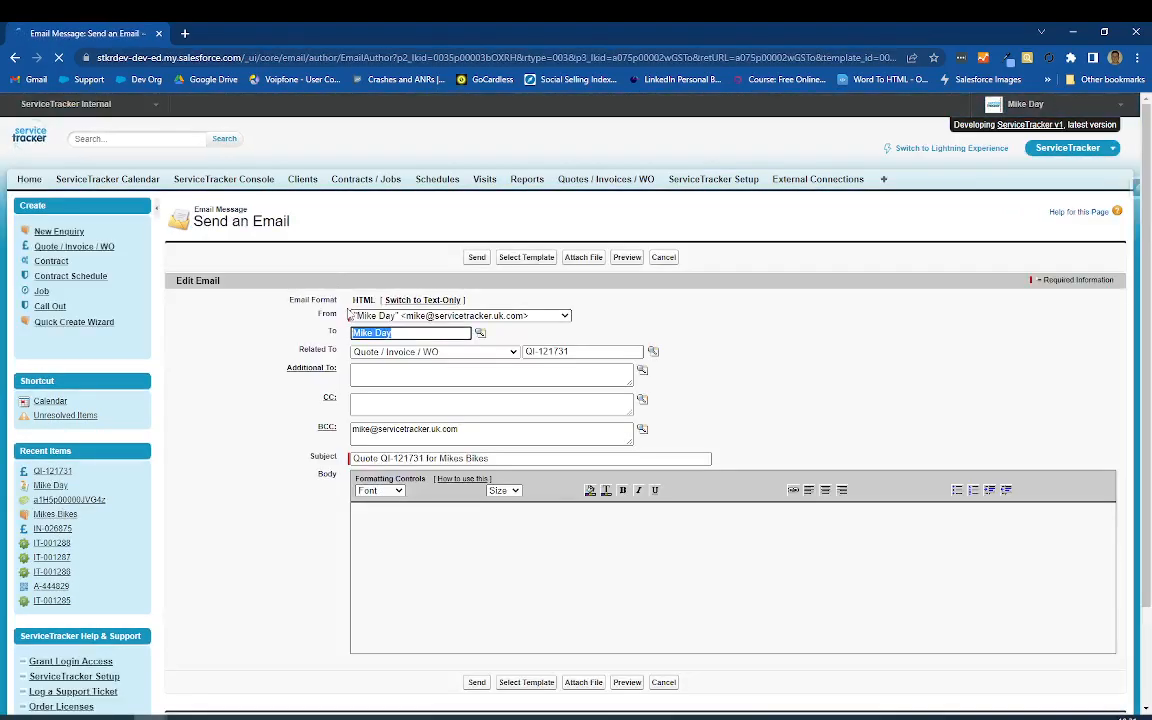
left_click_drag(496, 429, 247, 426)
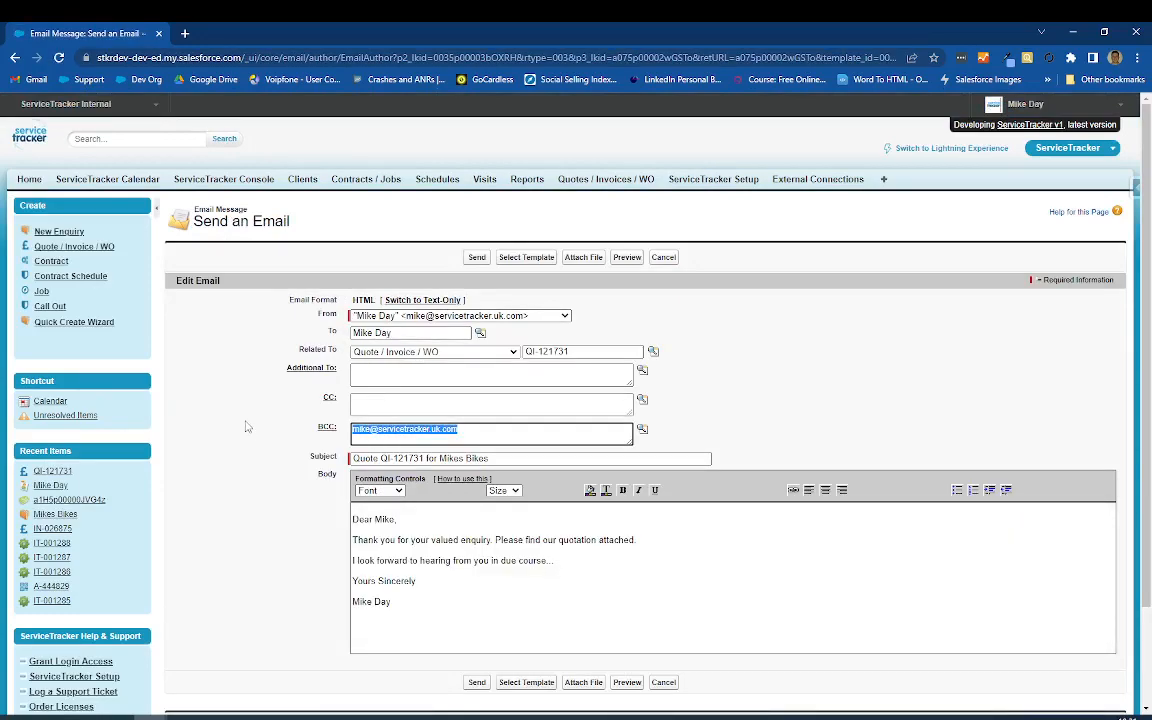
scroll(454, 523, "down", 1)
left_click(434, 458)
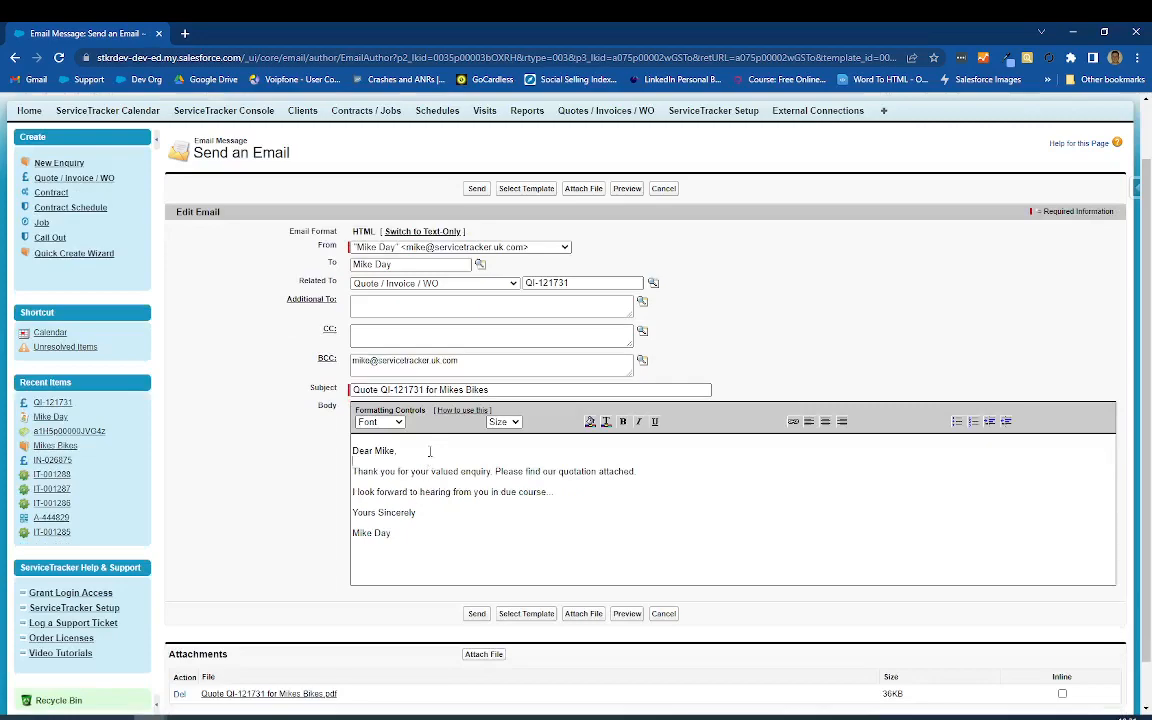
key("shift+End")
key("Delete")
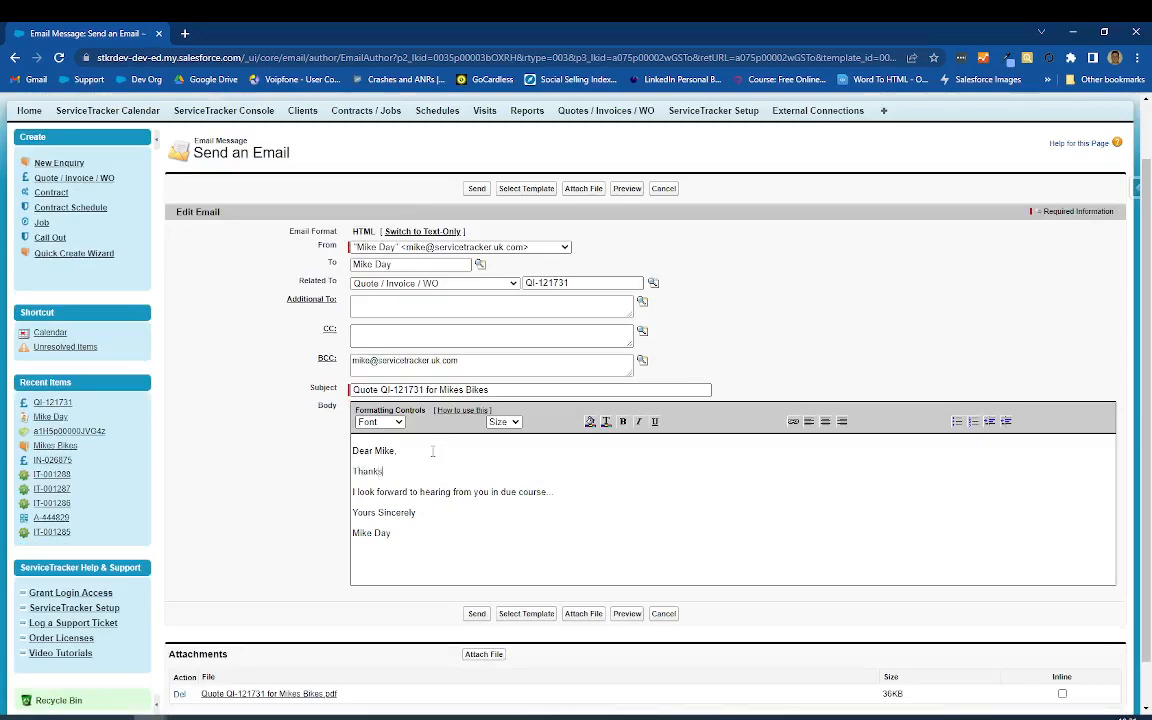
Step: Open the quotation PDF attached to the email and review its addresses, line item, totals and payment terms
scroll(300, 480, "down", 1)
left_click(228, 644)
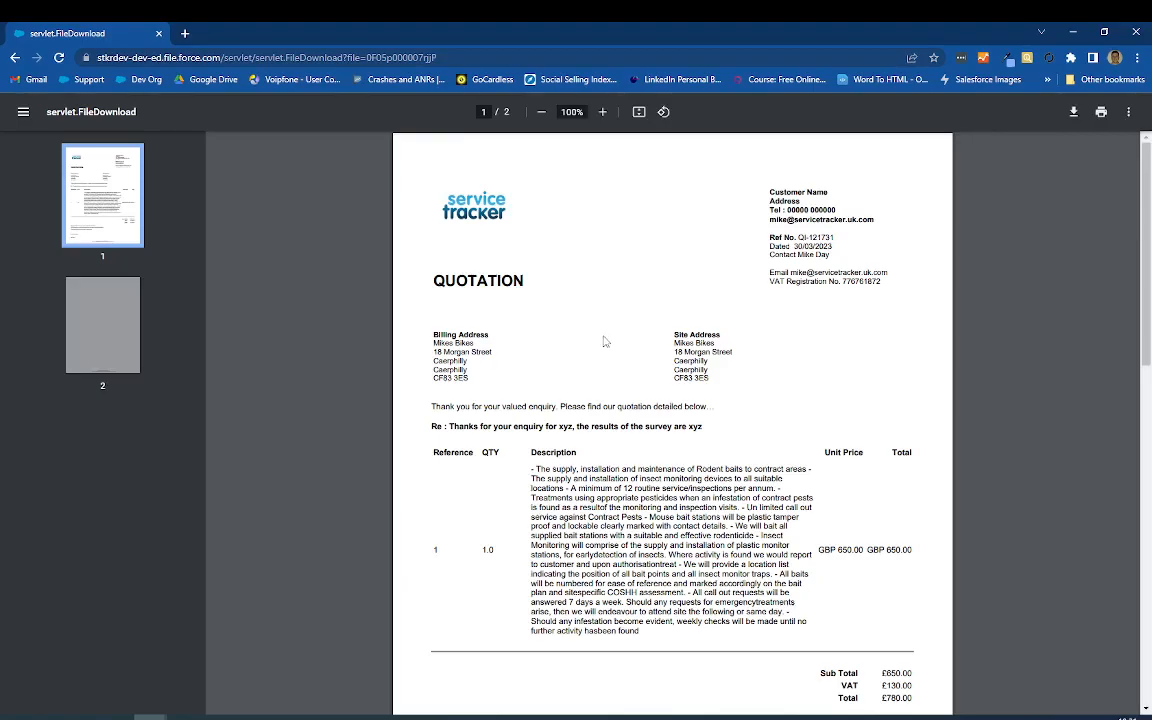
scroll(604, 342, "down", 5)
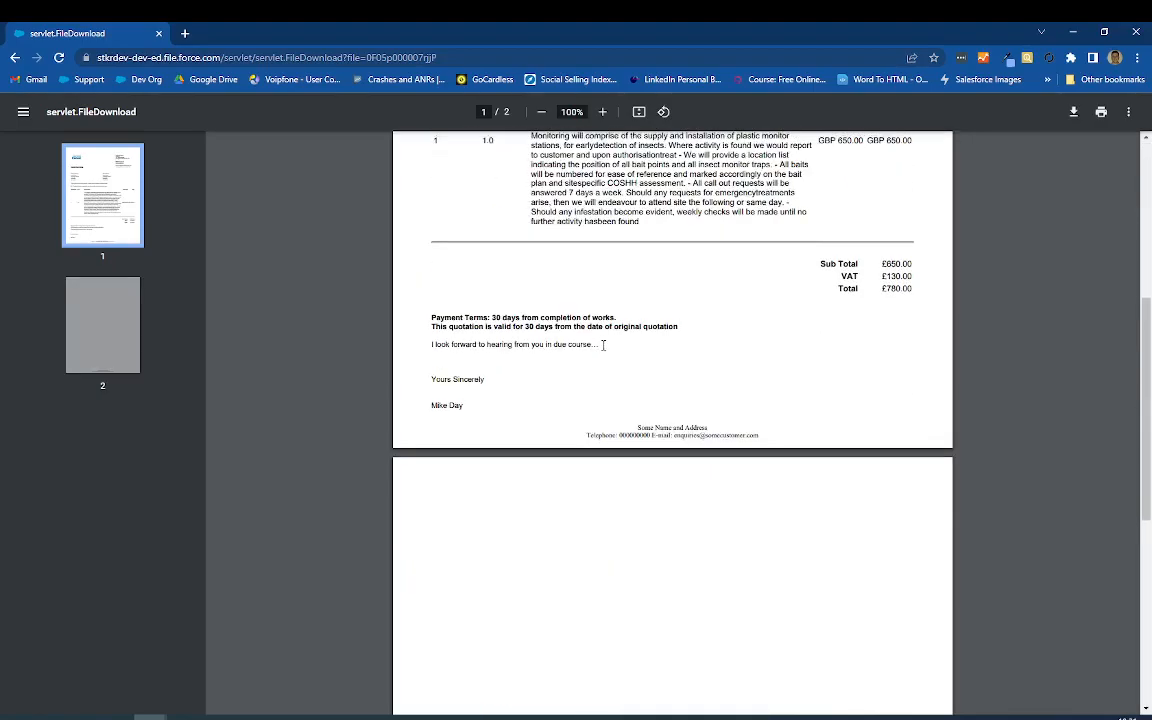
scroll(603, 345, "up", 5)
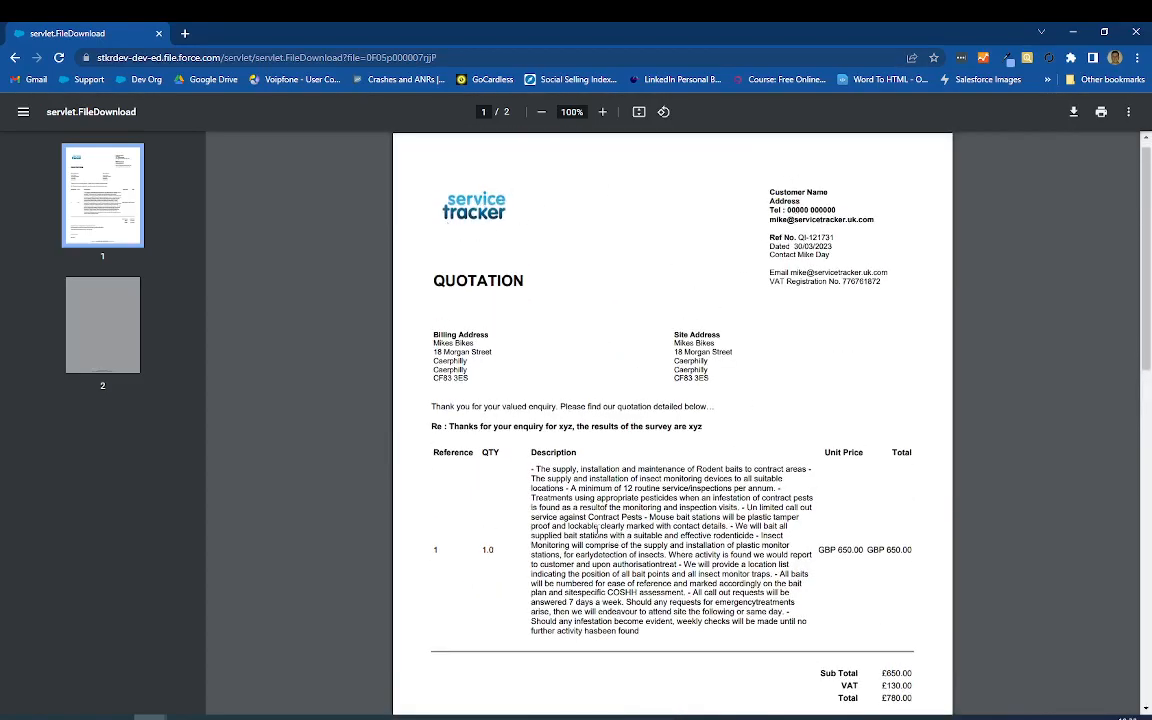
scroll(600, 537, "down", 5)
scroll(597, 533, "up", 1)
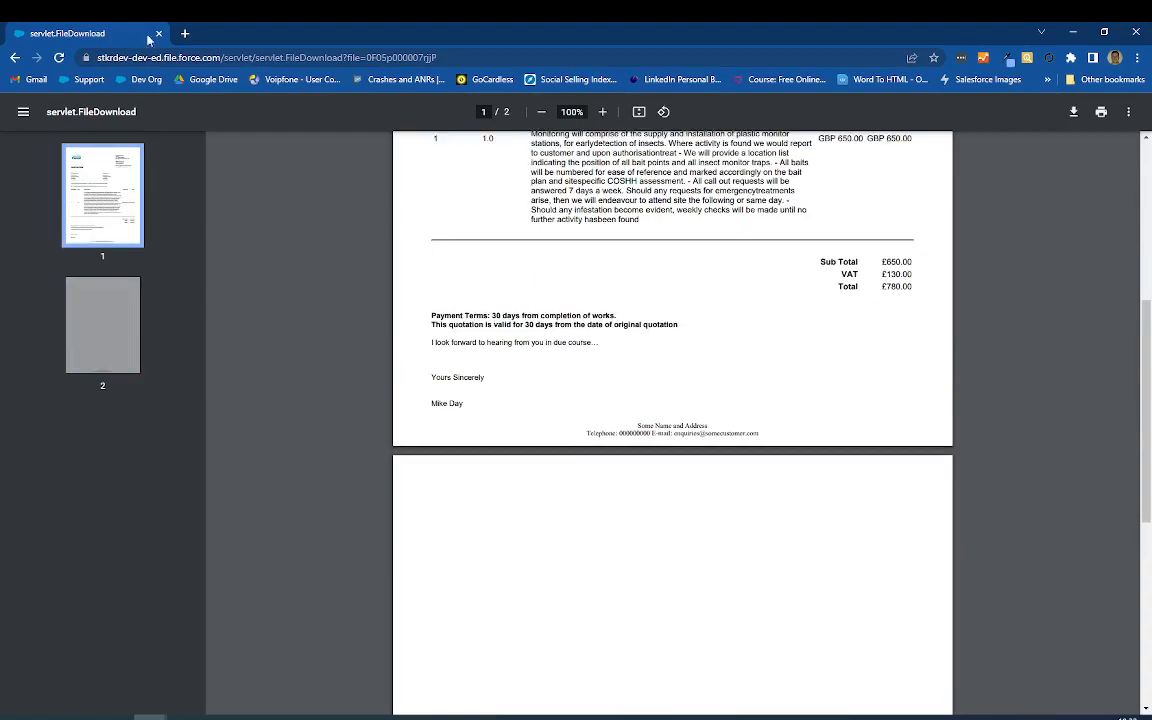
Step: Return from the quotation PDF to the email, try to send it, and cancel the message
left_click(15, 58)
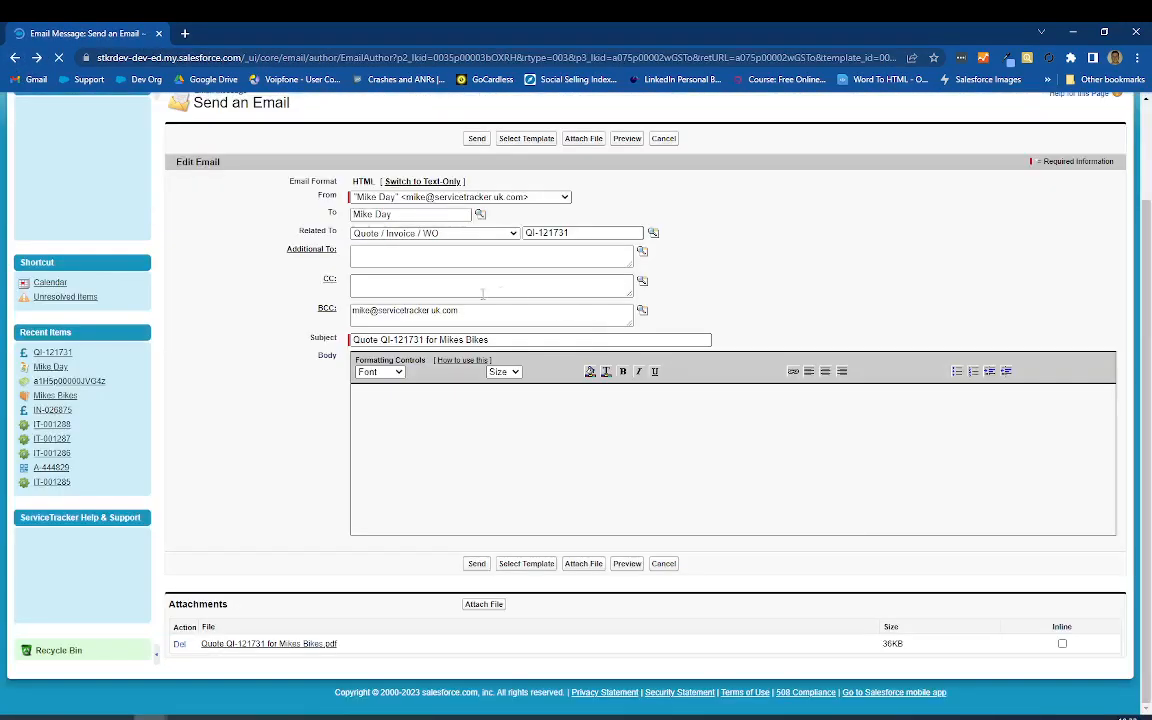
left_click(477, 564)
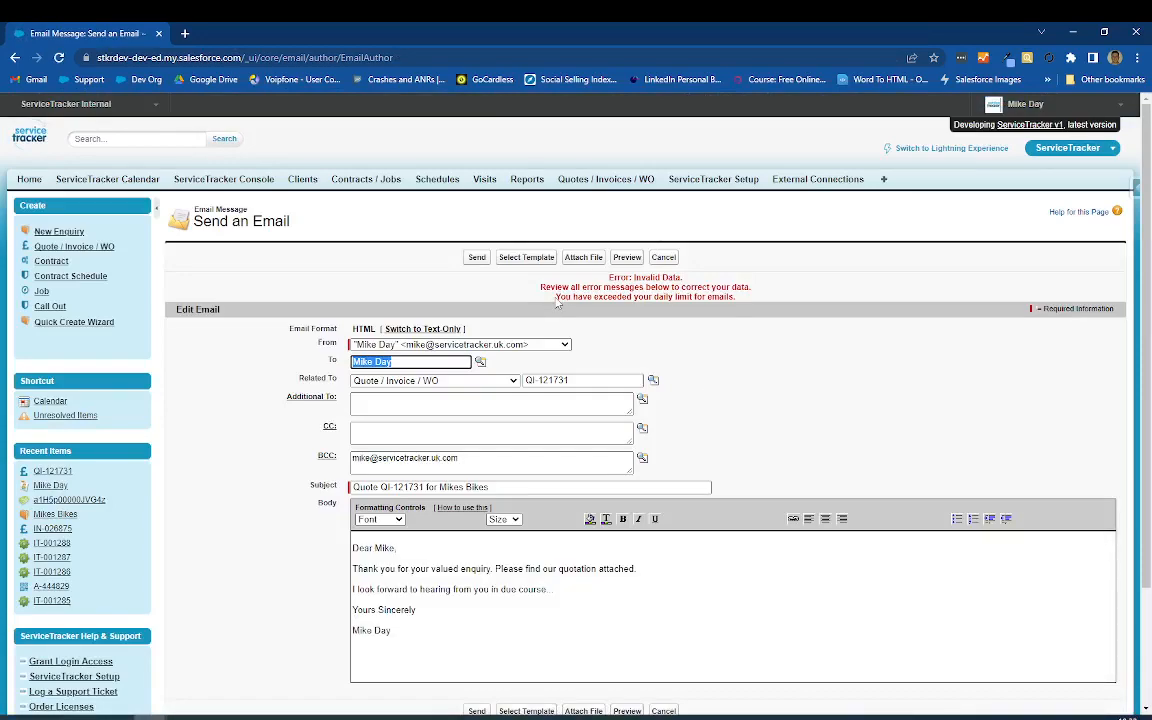
left_click_drag(557, 301, 736, 297)
left_click(676, 259)
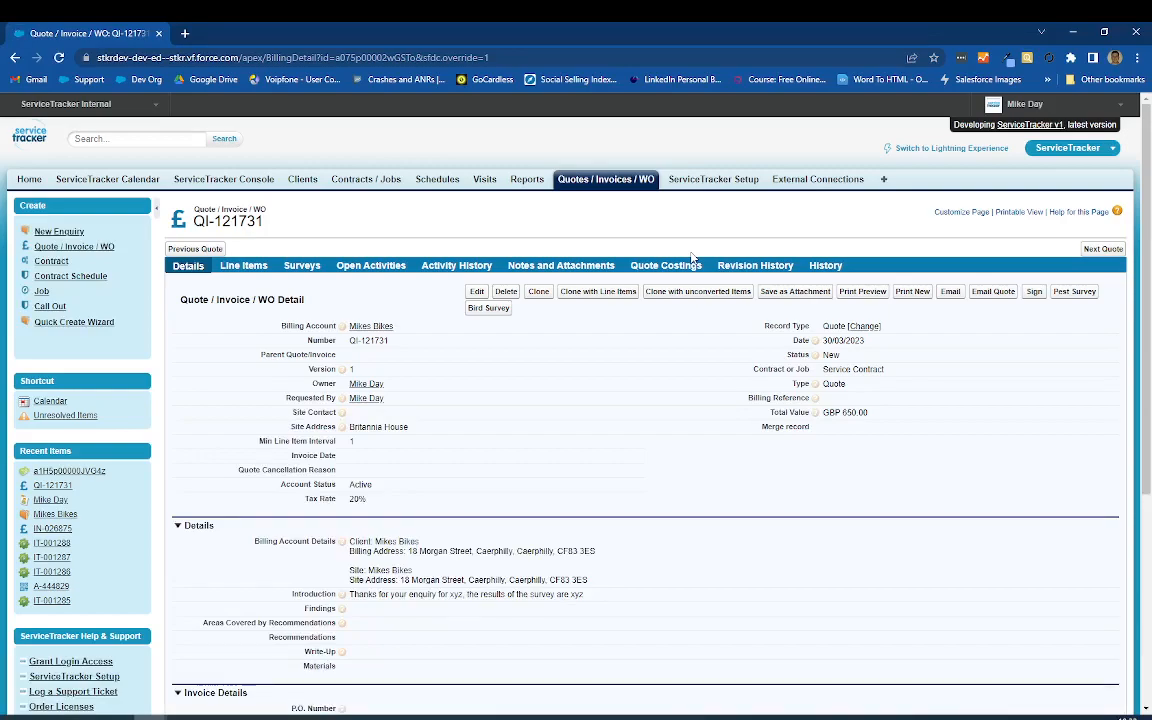
Step: Check the quote's notes and attachments, and set the quote's status to Accepted
left_click(552, 267)
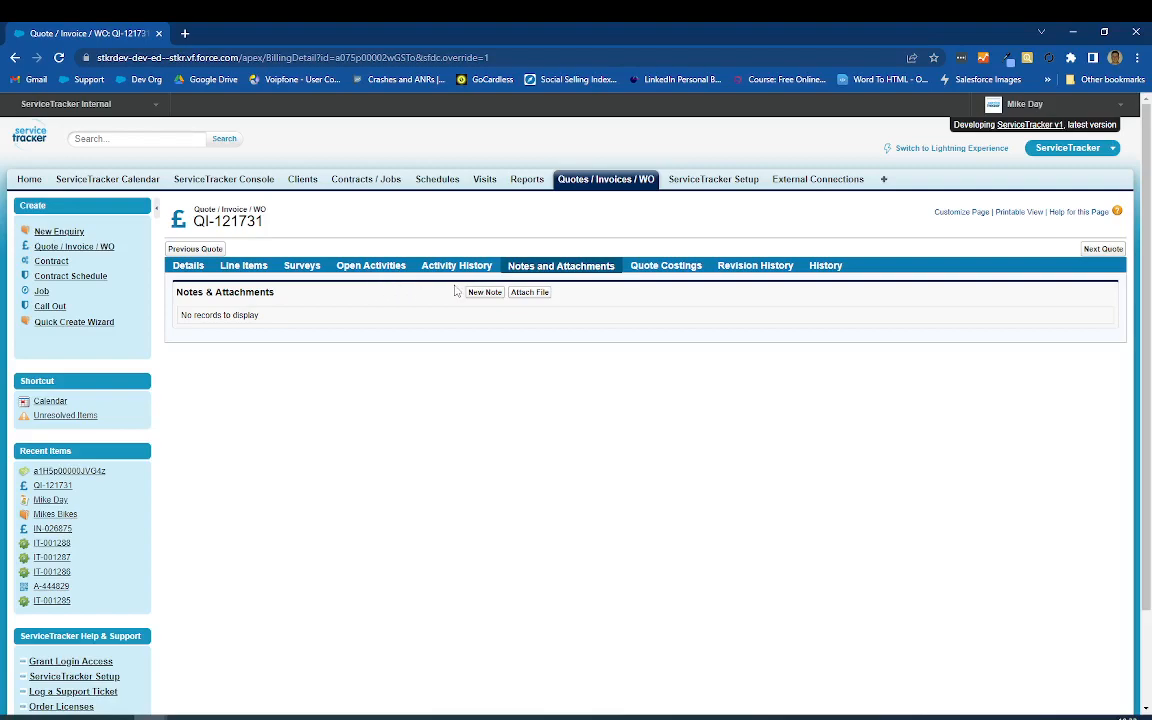
left_click(188, 265)
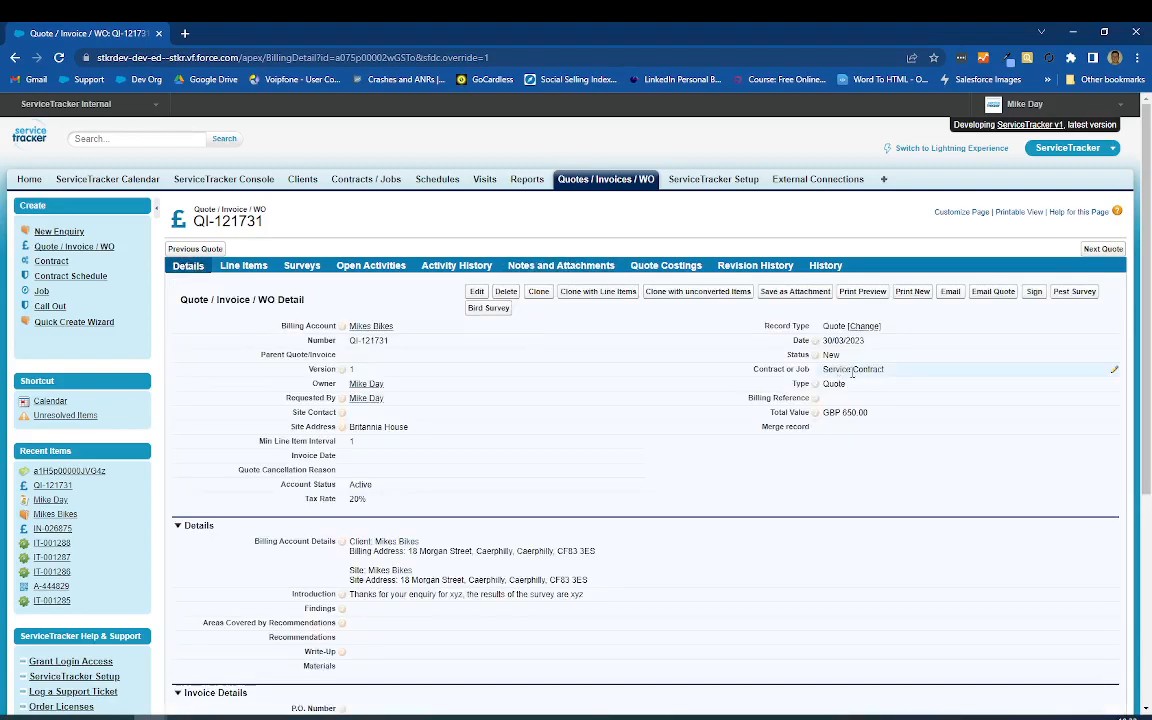
double_click(840, 355)
left_click(855, 341)
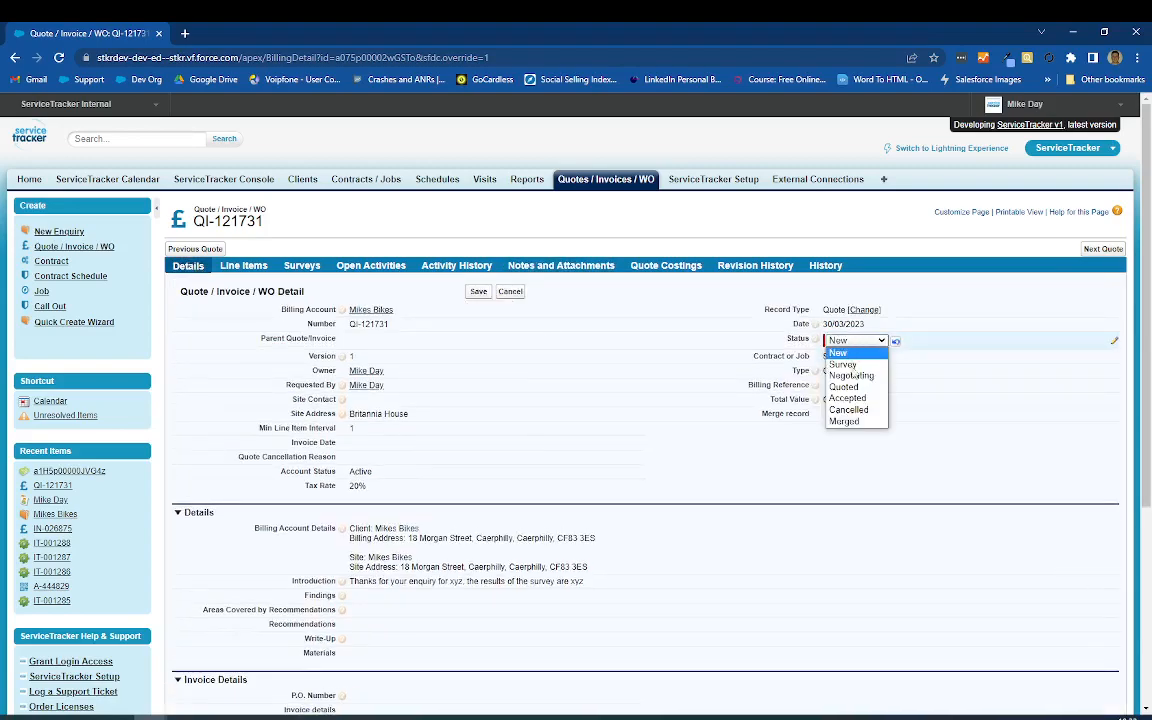
left_click(849, 398)
left_click(478, 291)
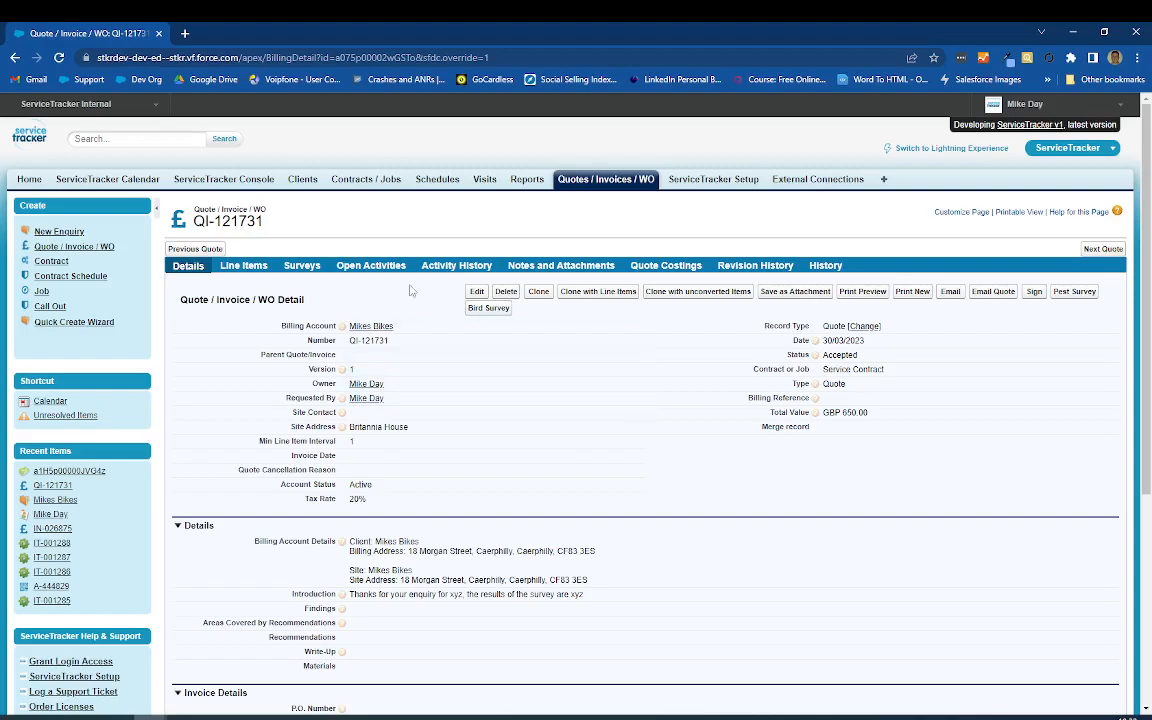
Step: Convert the quote's selected Routine Inspection line item and confirm the conversion
left_click(245, 267)
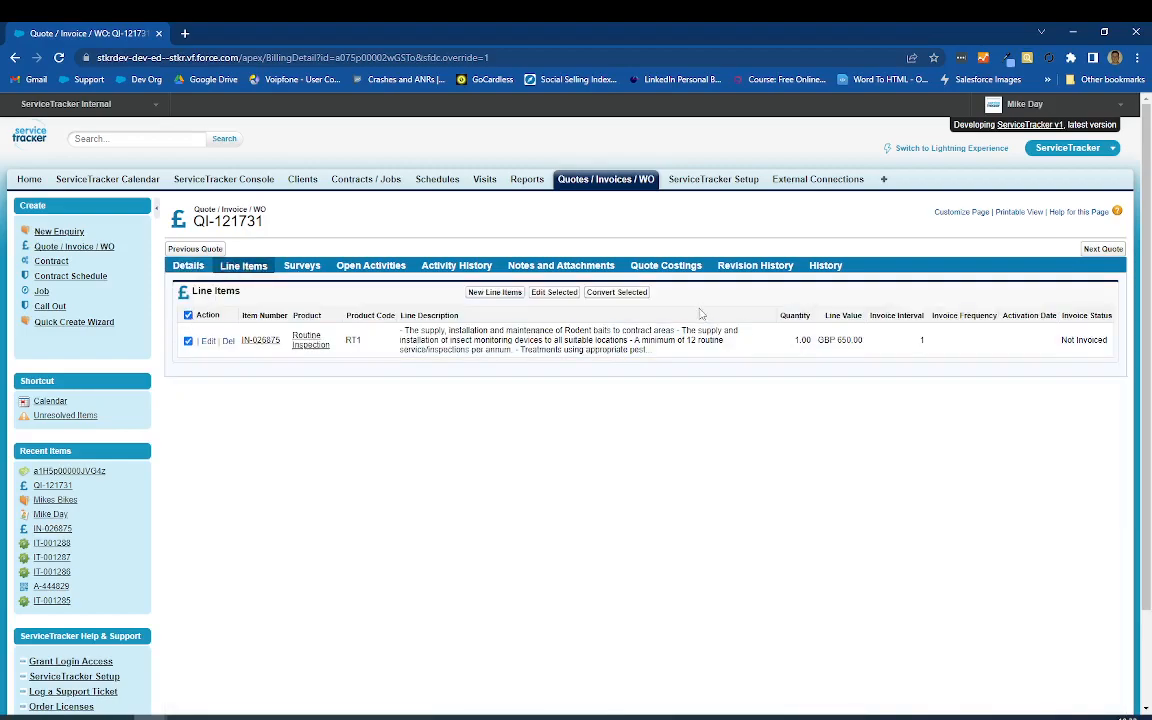
left_click(622, 295)
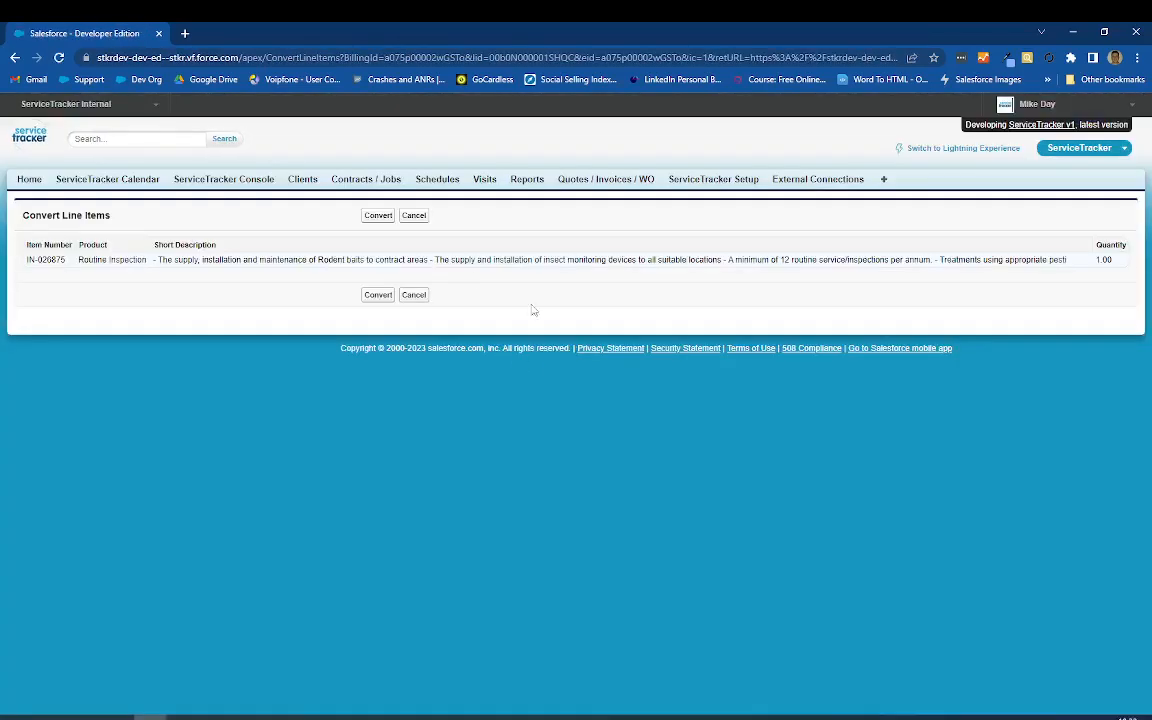
left_click(386, 219)
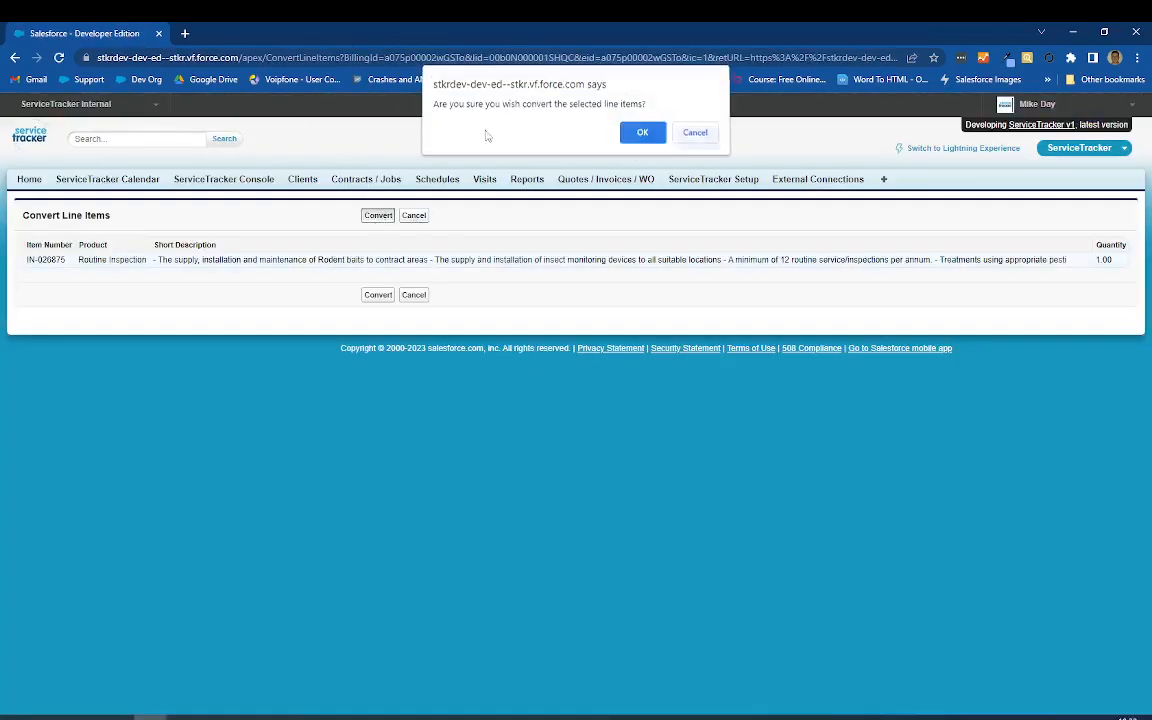
key("Return")
left_click(682, 149)
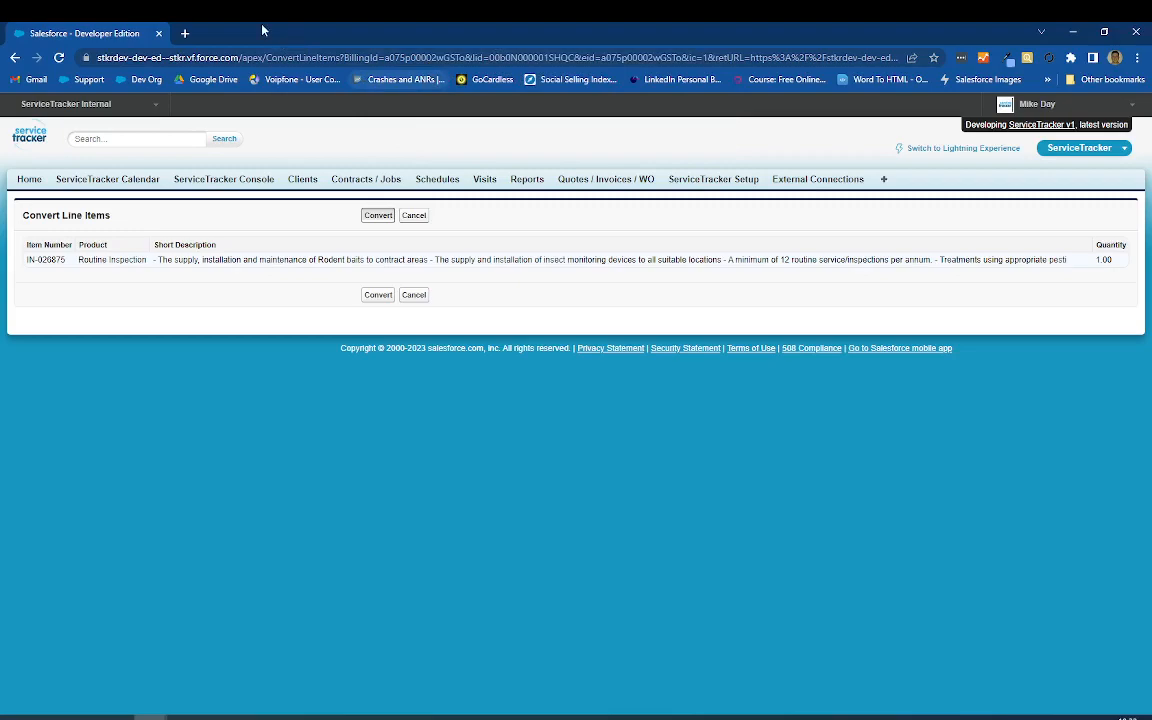
Step: Review the Quote Conversion Wizard's options and start the wizard with the default settings
scroll(213, 445, "down", 1)
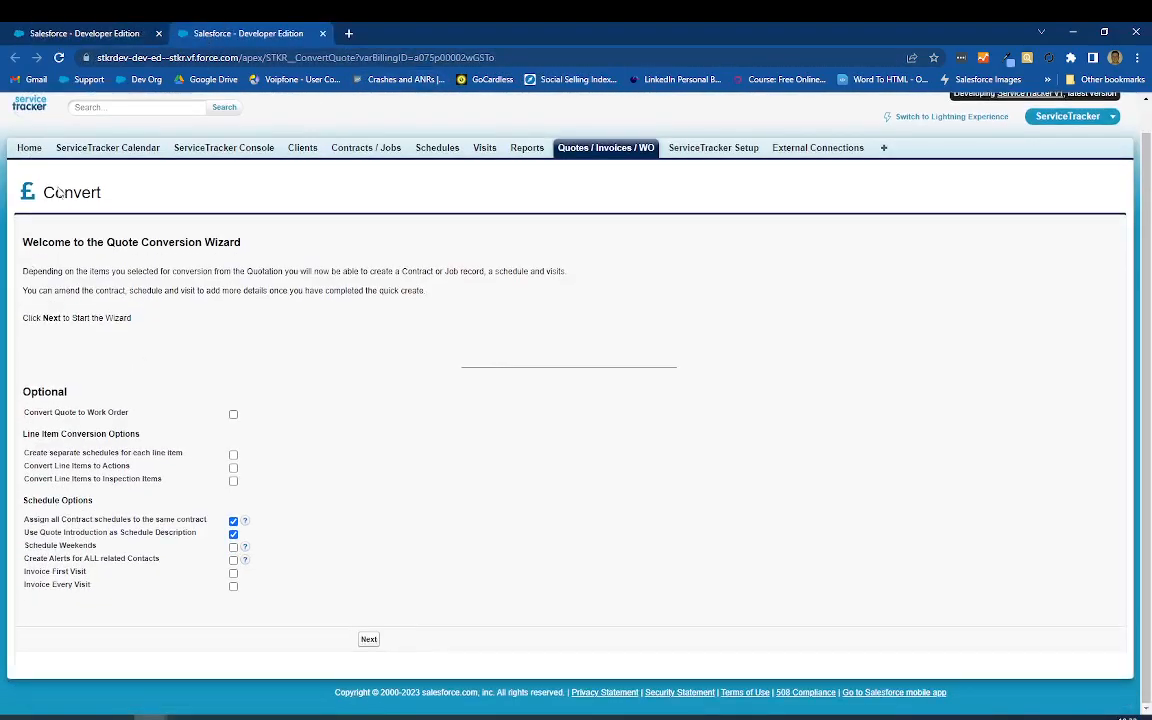
left_click_drag(23, 241, 262, 246)
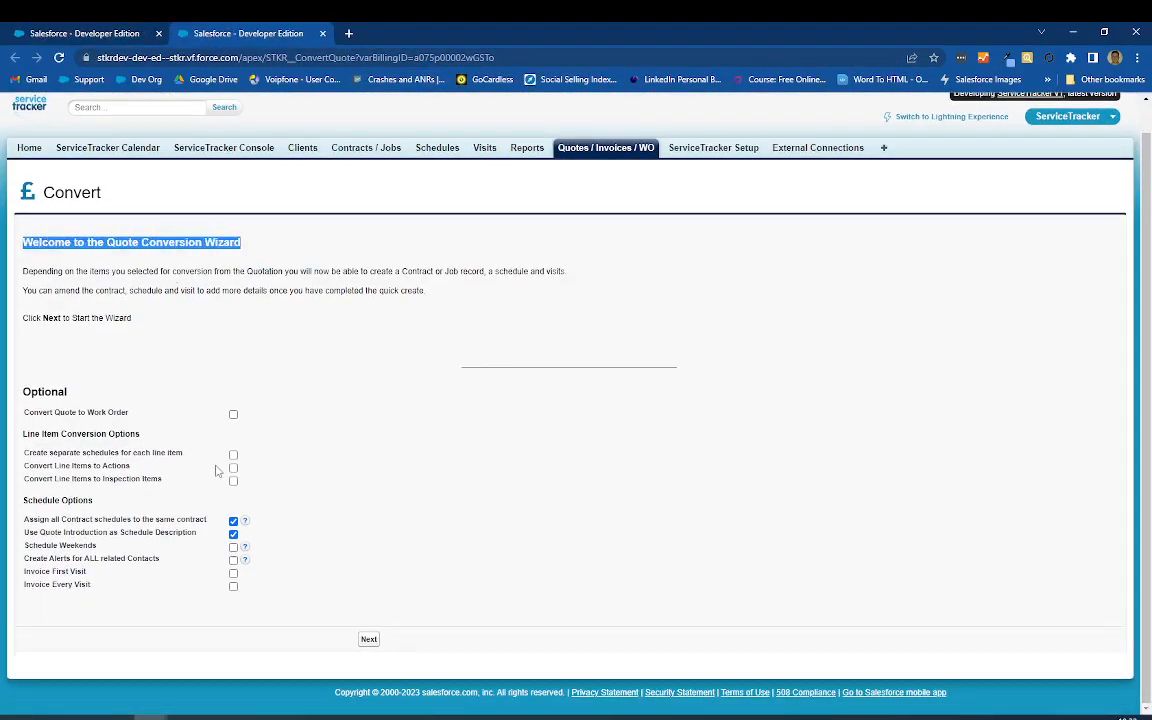
left_click(368, 639)
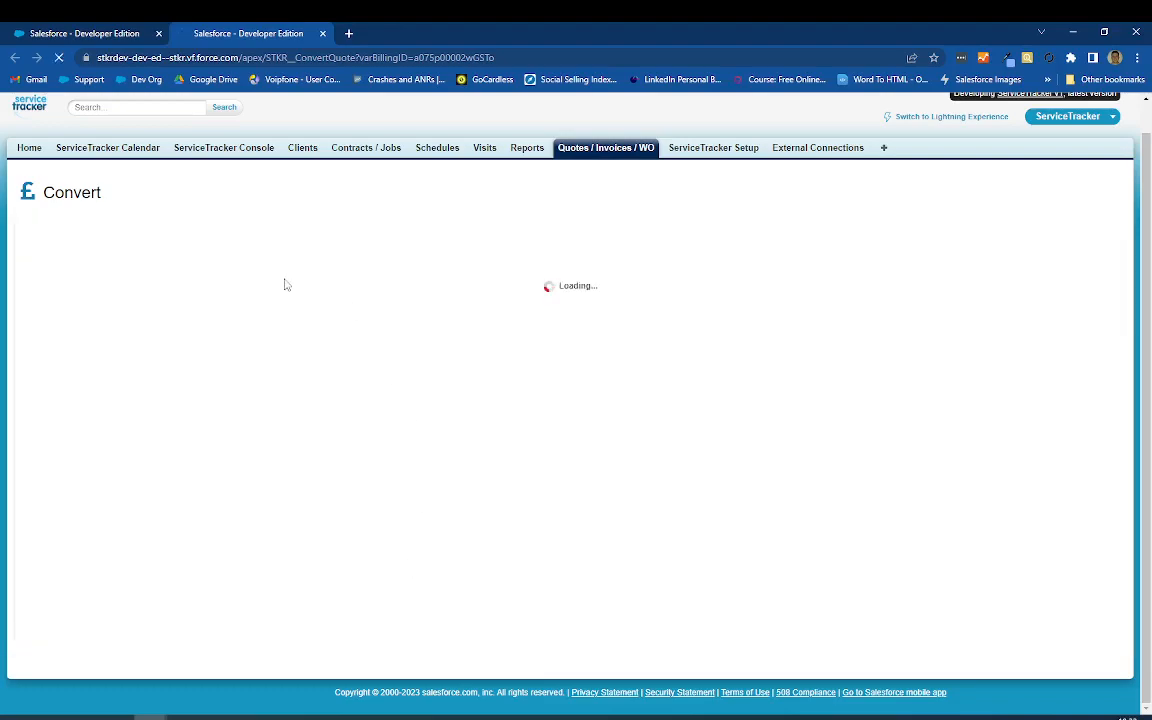
Step: Continue with the quote's billing account and select the matching Mikes bikes site in Cardiff
left_click_drag(230, 294, 278, 298)
left_click(411, 347)
left_click(236, 335)
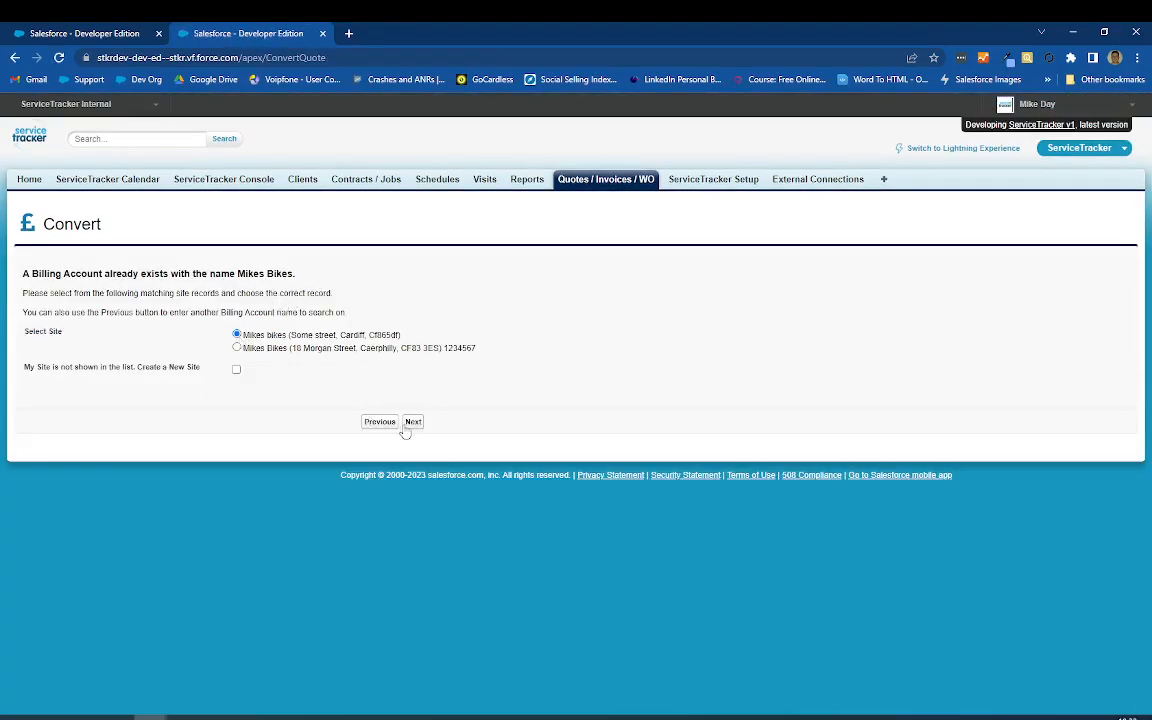
left_click(412, 421)
Step: Choose Contract Schedule as the schedule type and create a new service contract for it
left_click(268, 302)
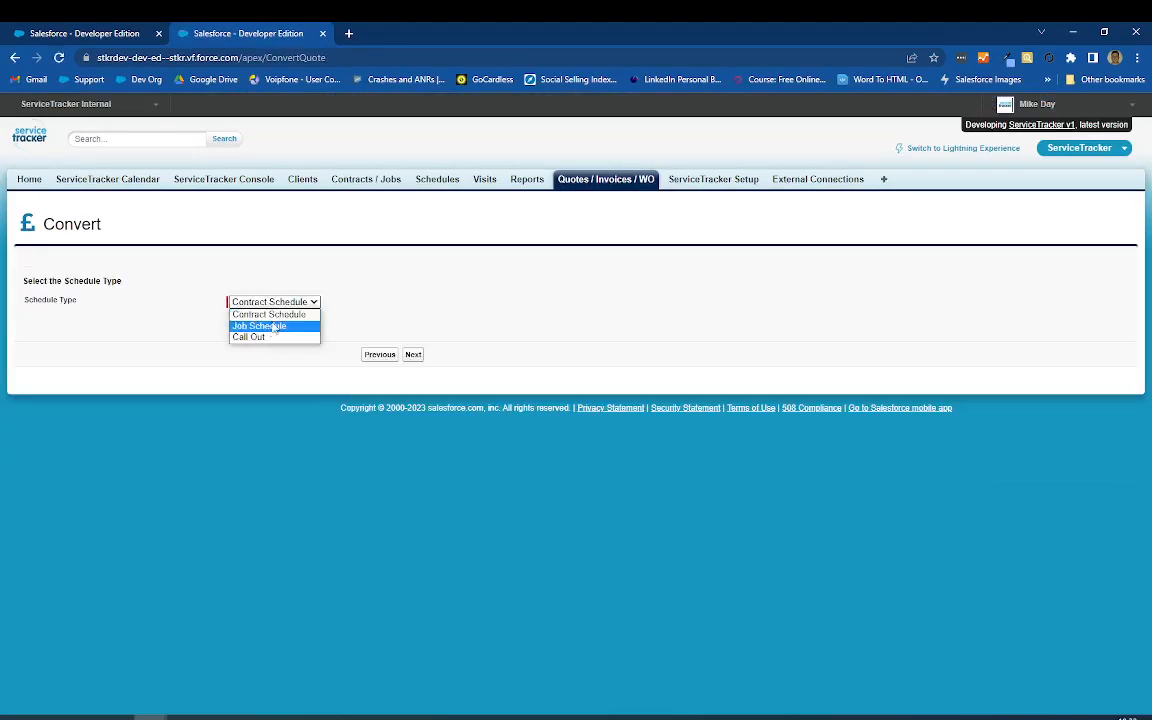
left_click(266, 311)
left_click(414, 355)
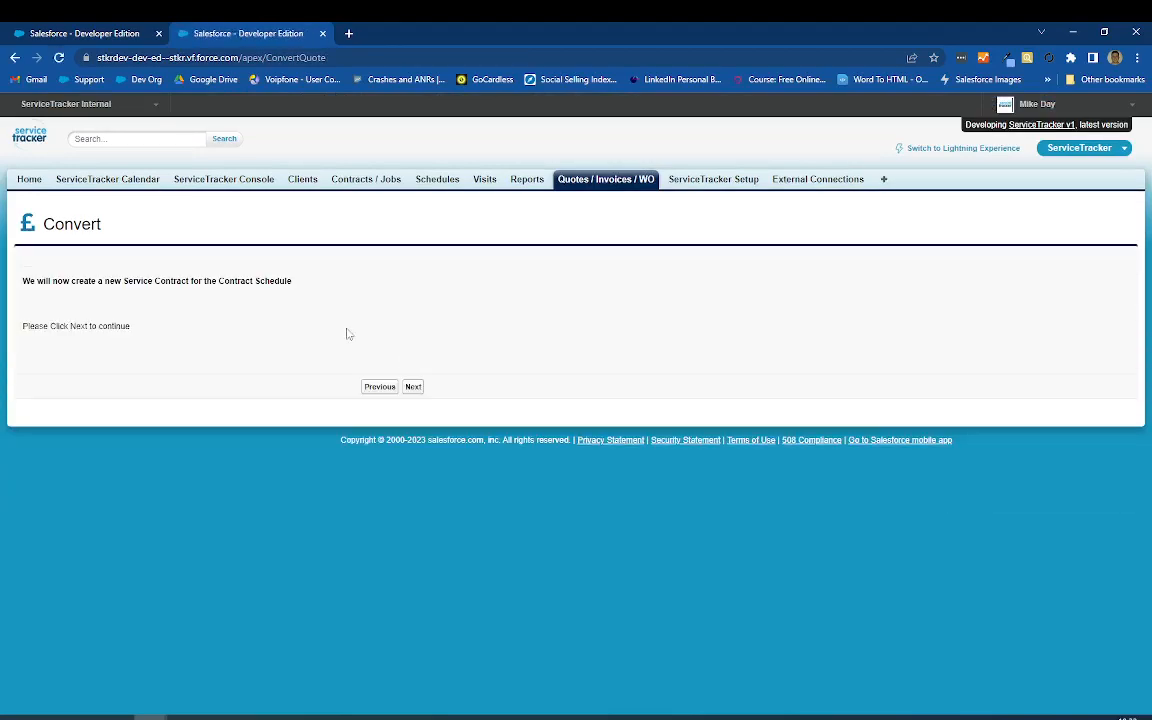
left_click(405, 386)
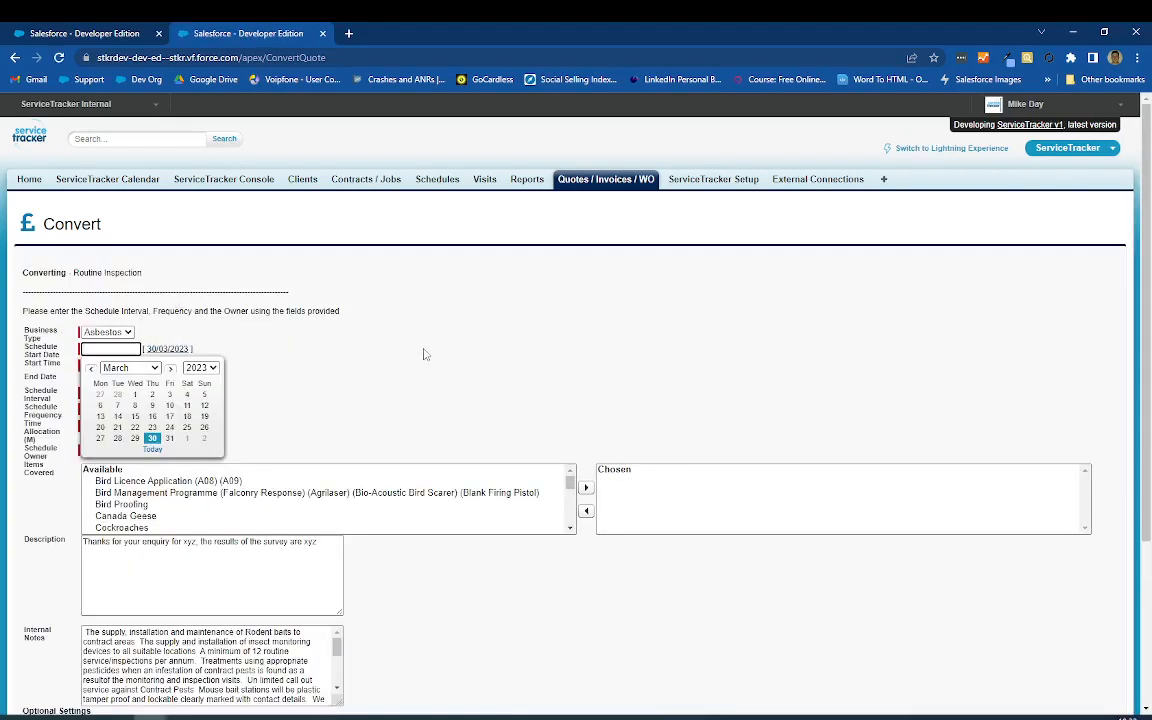
left_click(425, 354)
Step: Set the schedule's business type to Pest, review its other settings, and leave the wizard for the quote's details
left_click(110, 333)
left_click(111, 394)
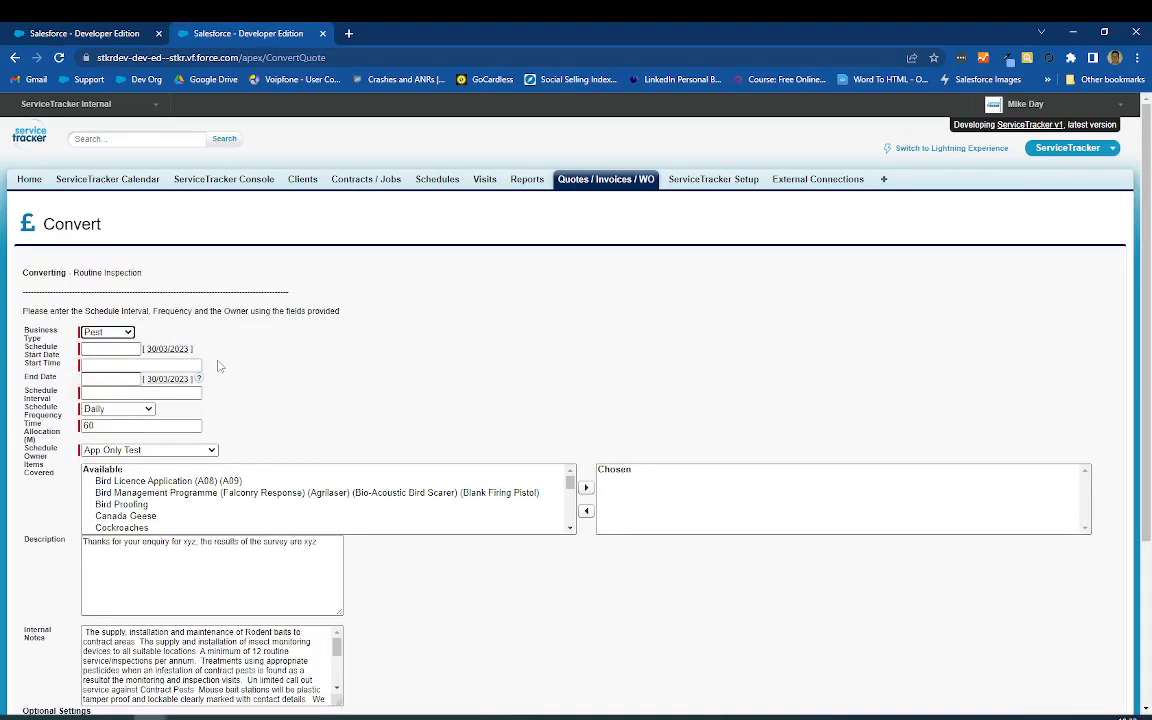
scroll(220, 365, "down", 5)
scroll(336, 341, "up", 5)
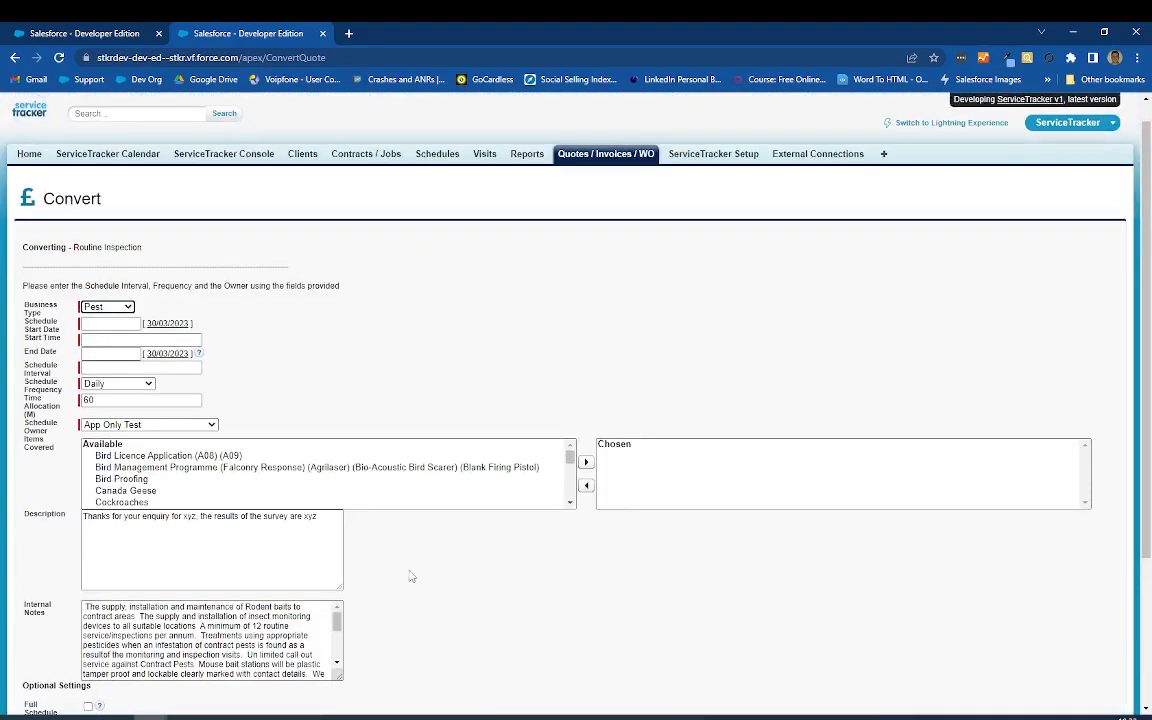
scroll(413, 529, "down", 3)
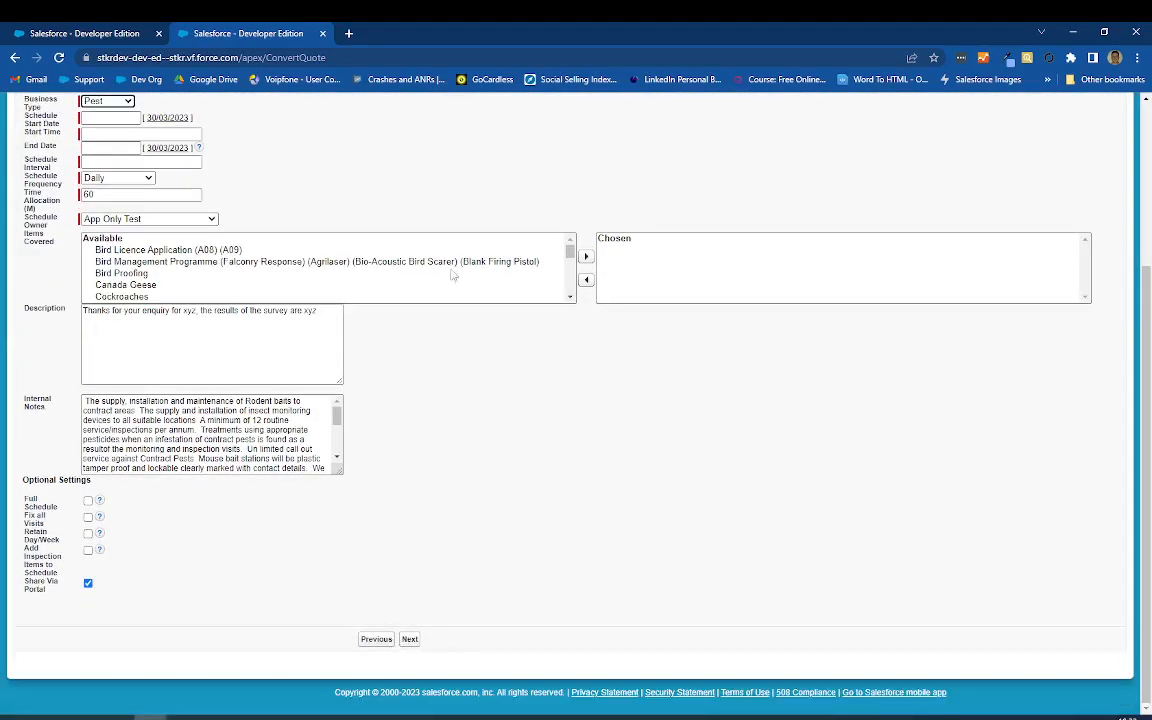
scroll(467, 196, "up", 2)
left_click(323, 34)
left_click(381, 218)
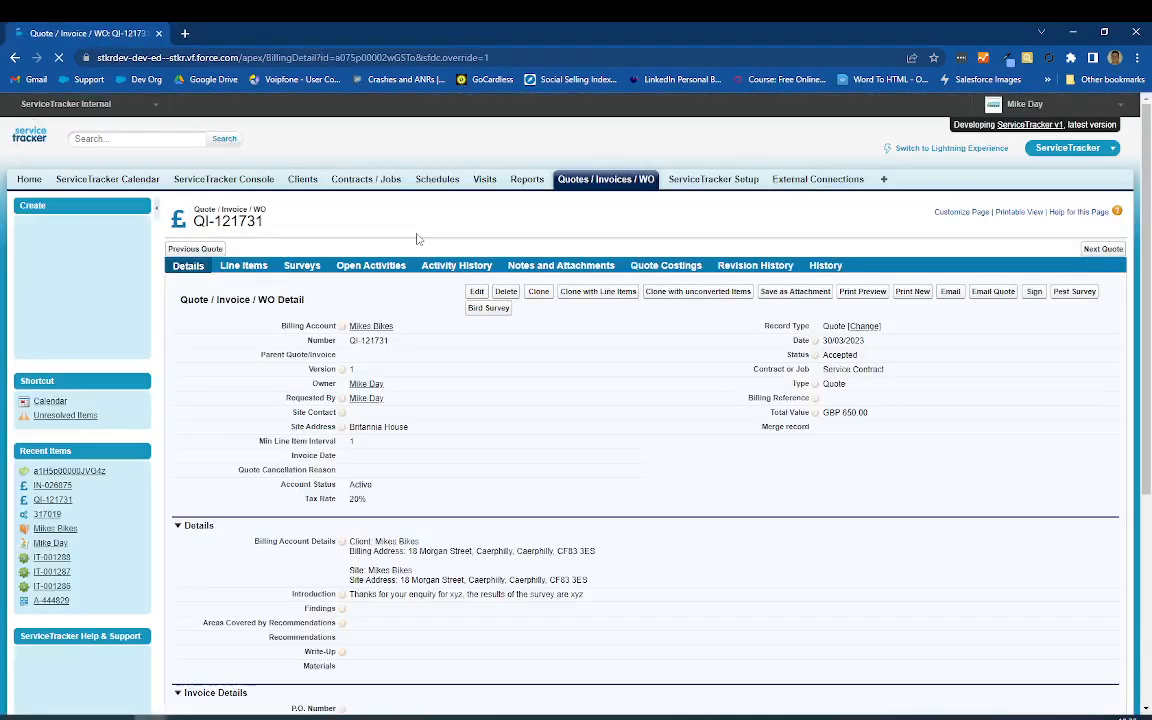